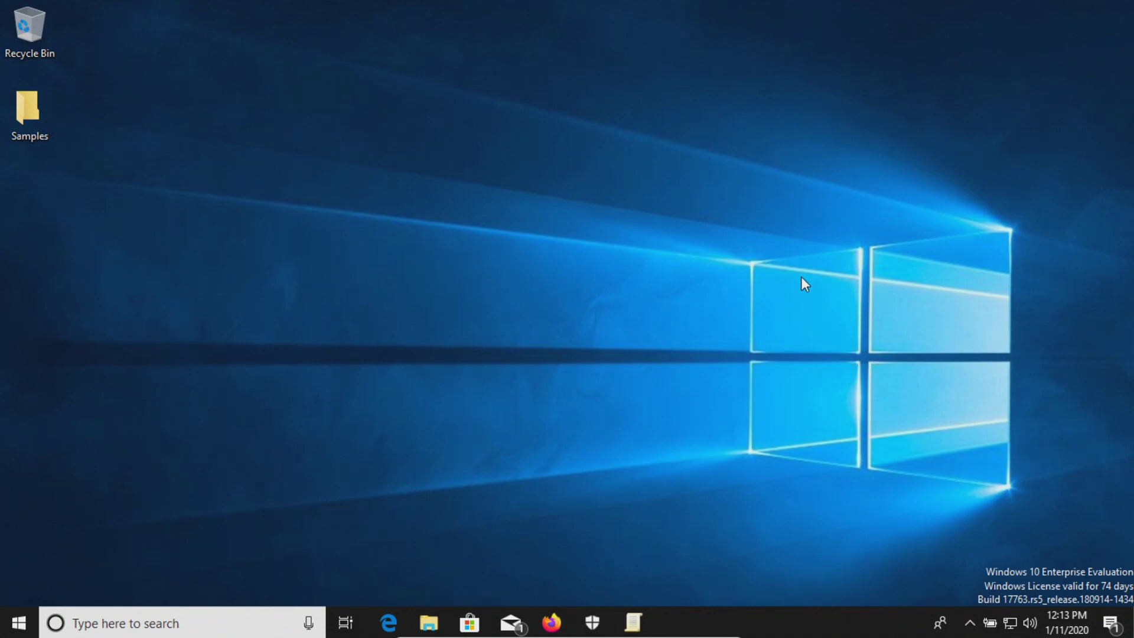
- Open the Windows Security overview, then open the Samples desktop folder
{"action": "left_click", "coordinate": [594, 621]}
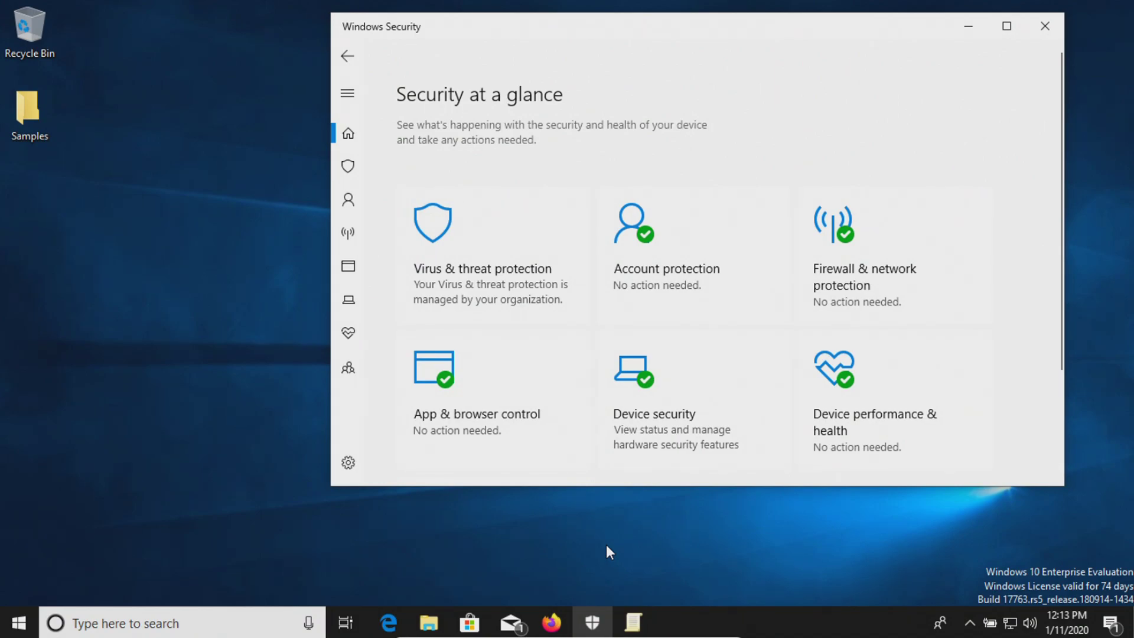
{"action": "double_click", "coordinate": [25, 114]}
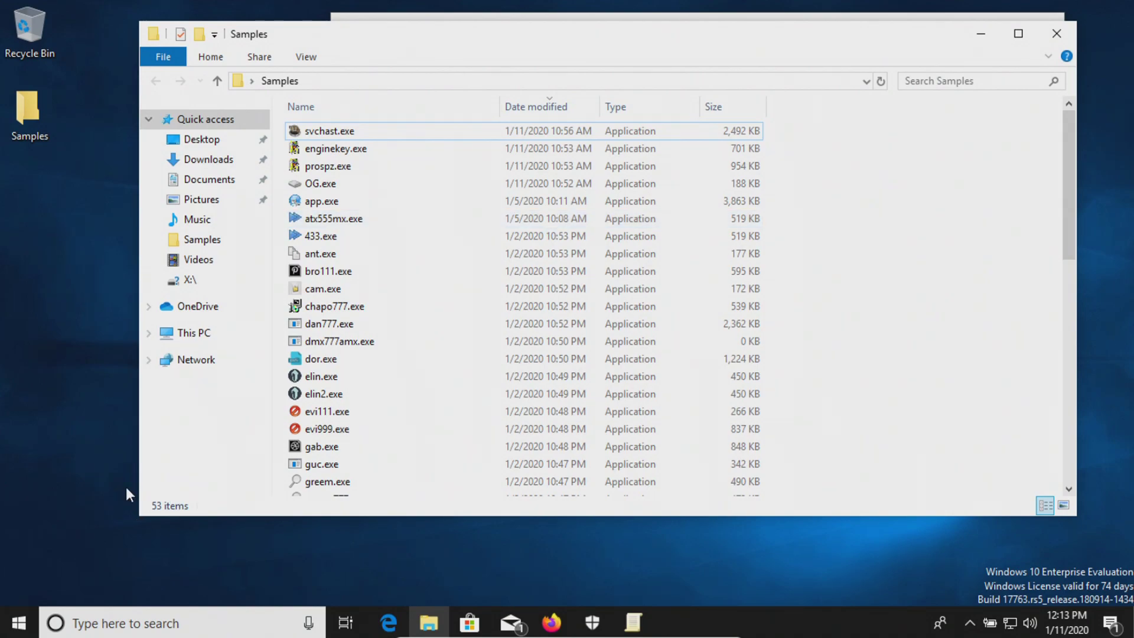
- Minimize the Samples folder window so Windows Security is visible
{"action": "left_click", "coordinate": [980, 35]}
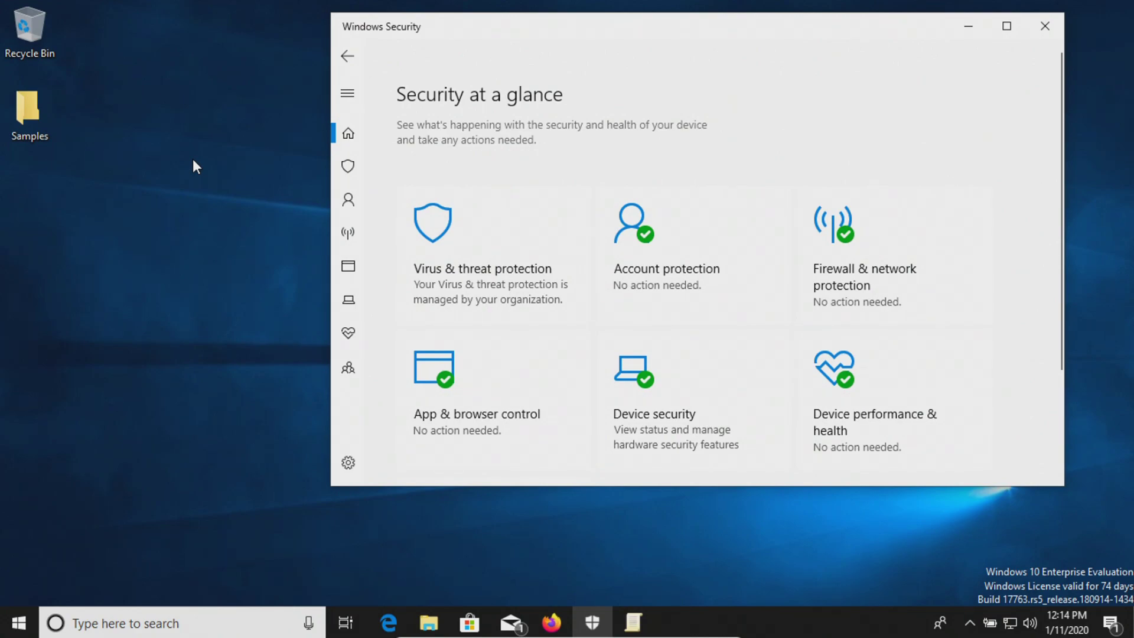
- Set Turn off Windows Defender Antivirus to Not Configured, apply it, and close the Group Policy Editor
{"action": "left_click", "coordinate": [635, 621]}
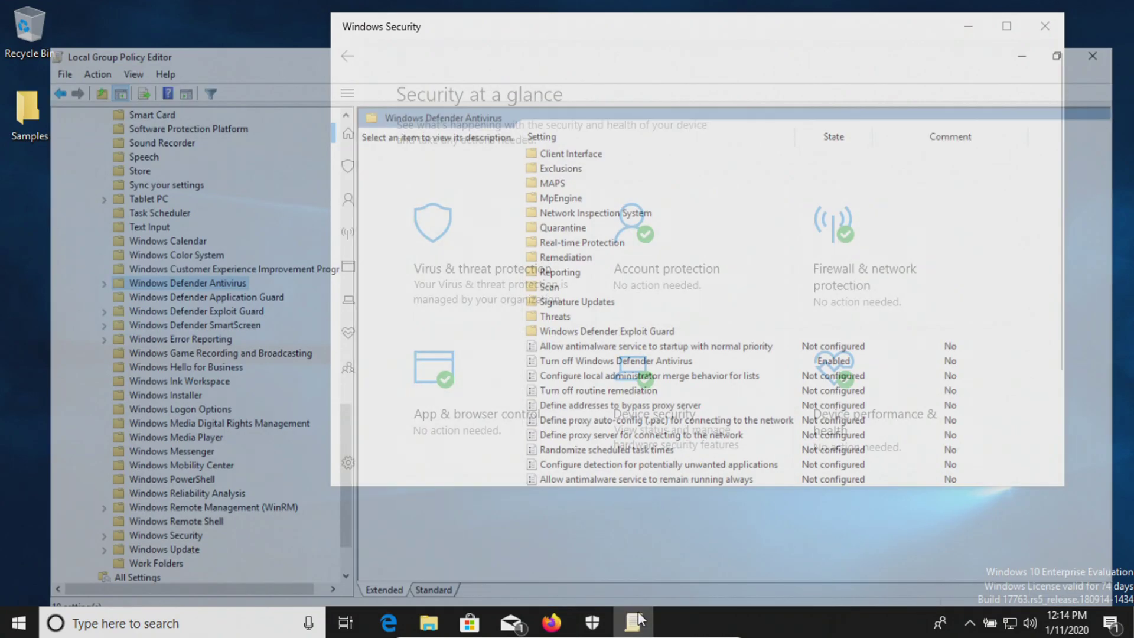
{"action": "double_click", "coordinate": [679, 335]}
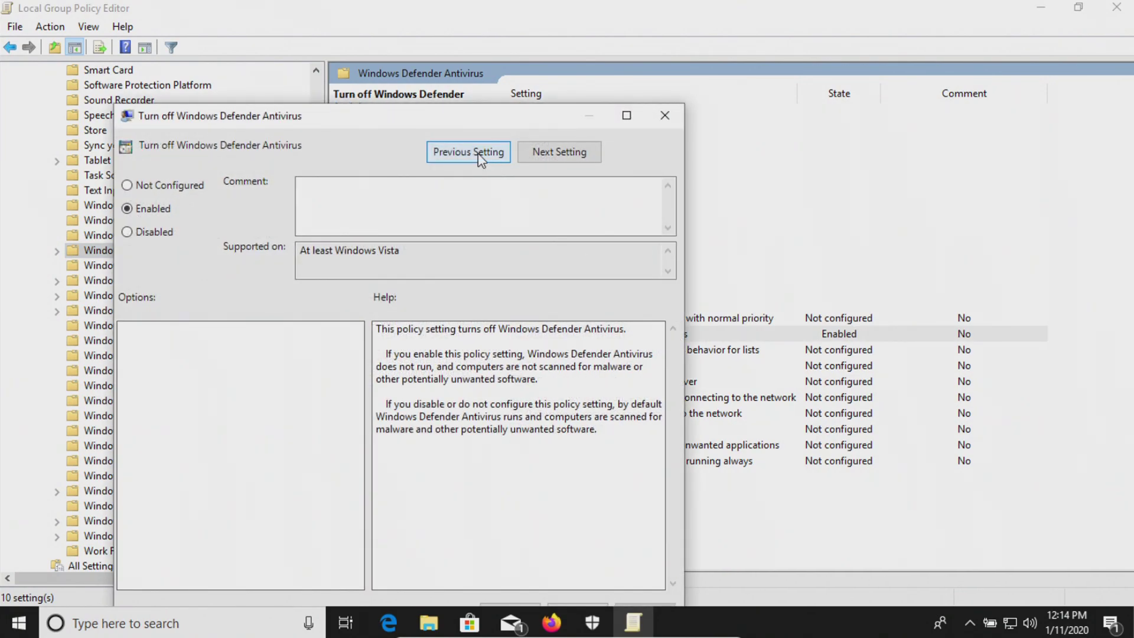
{"action": "left_click_drag", "start_coordinate": [383, 115], "coordinate": [490, 58]}
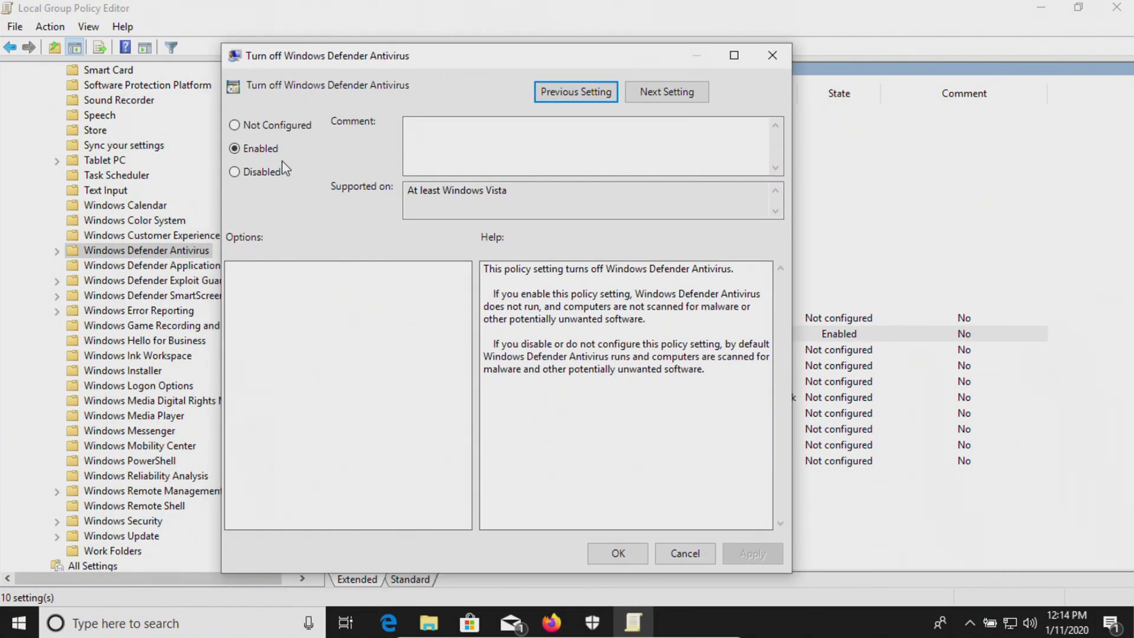
{"action": "left_click", "coordinate": [234, 125]}
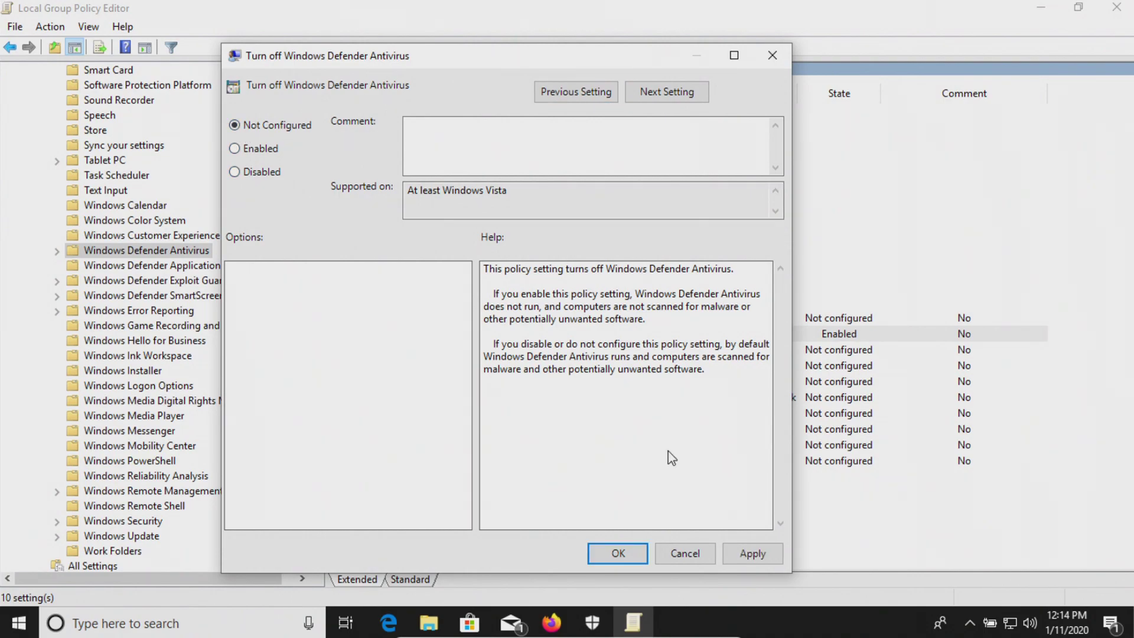
{"action": "left_click", "coordinate": [756, 541]}
{"action": "left_click", "coordinate": [614, 553]}
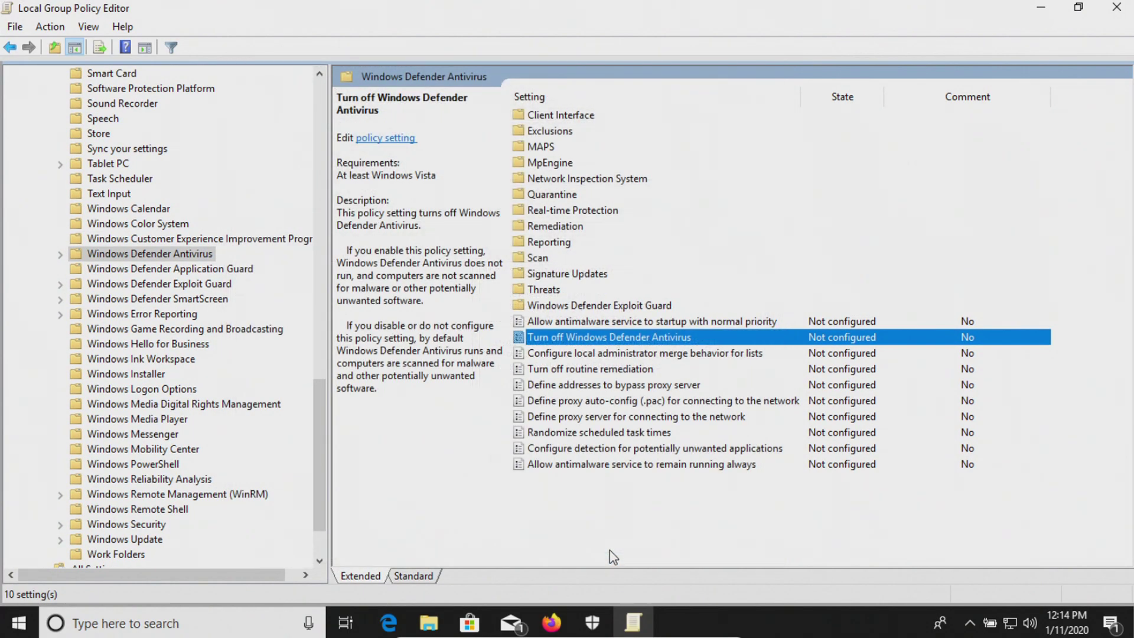
{"action": "left_click", "coordinate": [1117, 8]}
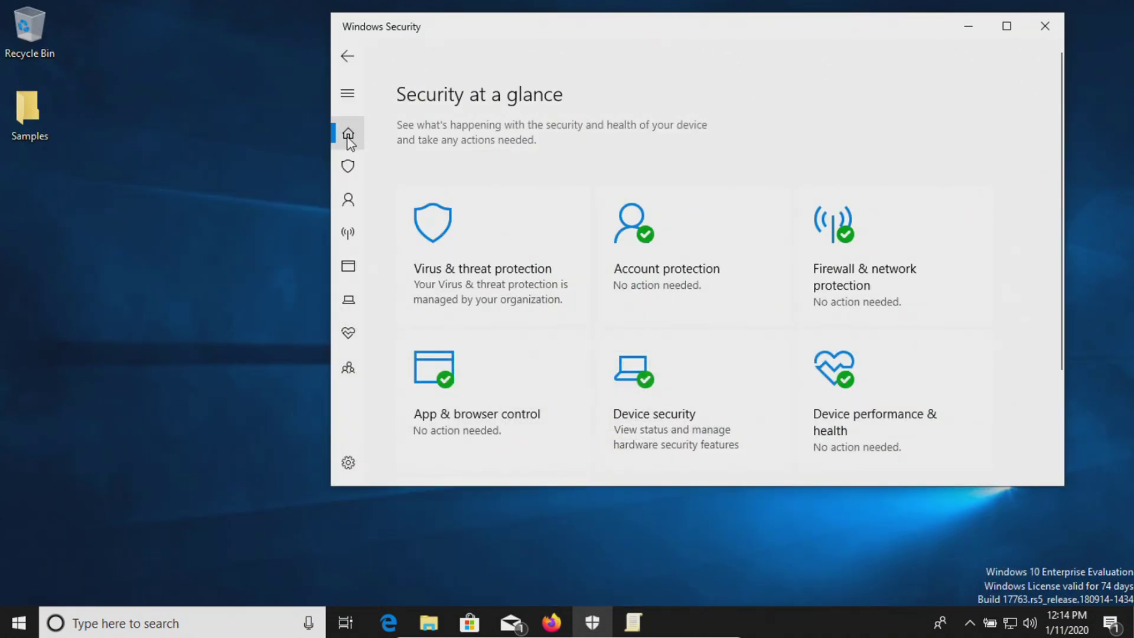
- Close Windows Security and restart the computer
{"action": "left_click", "coordinate": [1043, 23]}
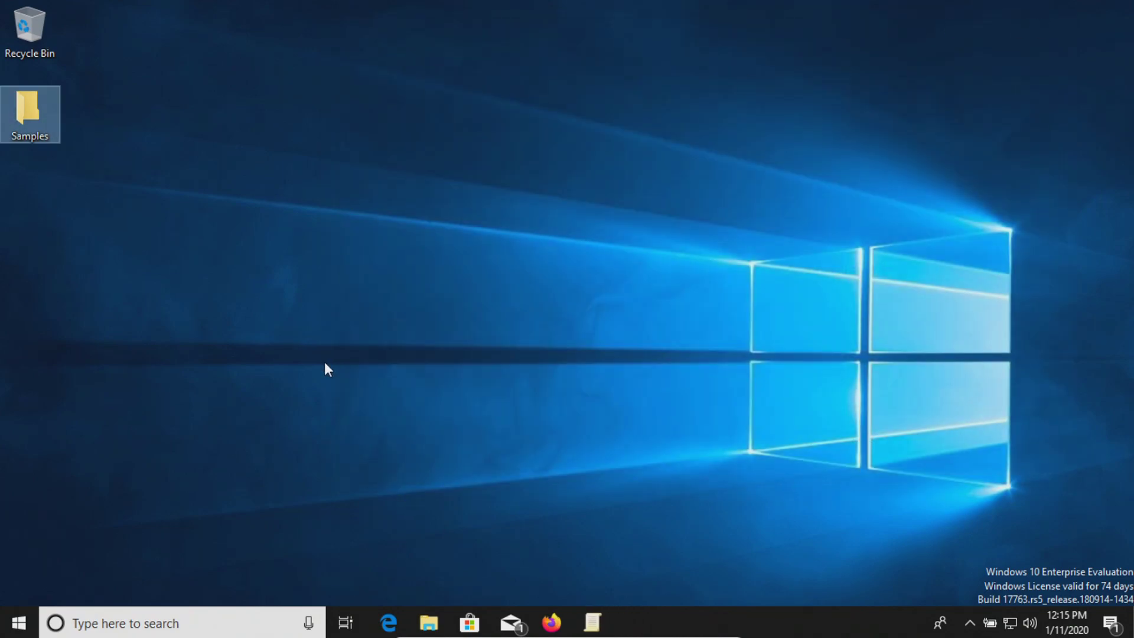
{"action": "left_click", "coordinate": [18, 623]}
{"action": "left_click", "coordinate": [22, 585]}
{"action": "left_click", "coordinate": [799, 430]}
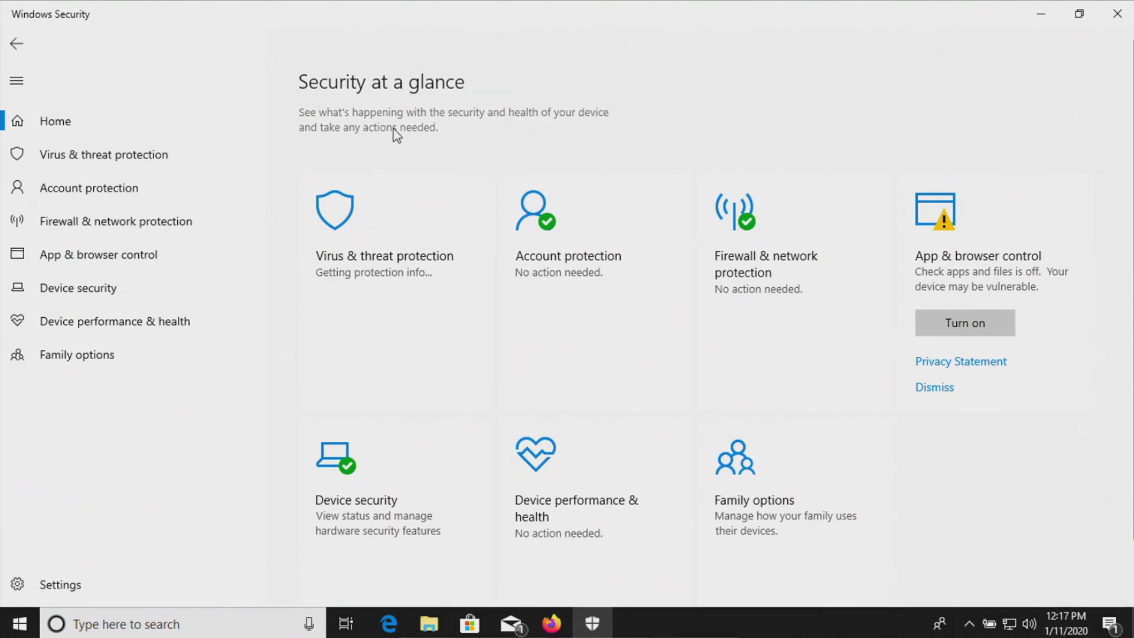
- Set SmartScreen for apps and files, Microsoft Edge and Microsoft Store apps to Warn
{"action": "left_click", "coordinate": [88, 257]}
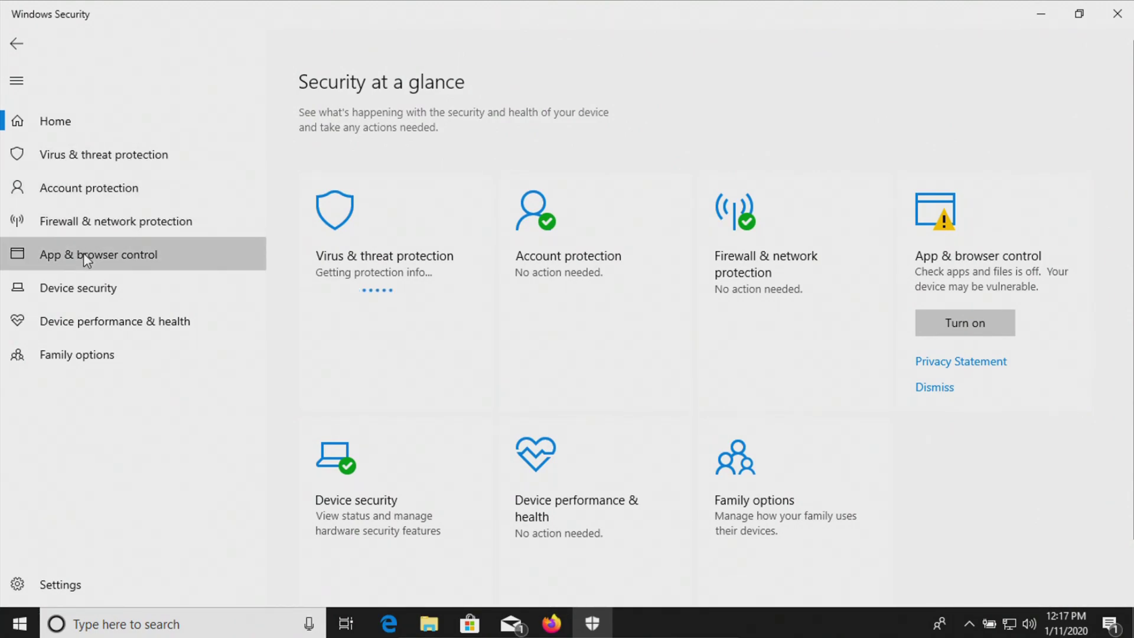
{"action": "left_click", "coordinate": [336, 286]}
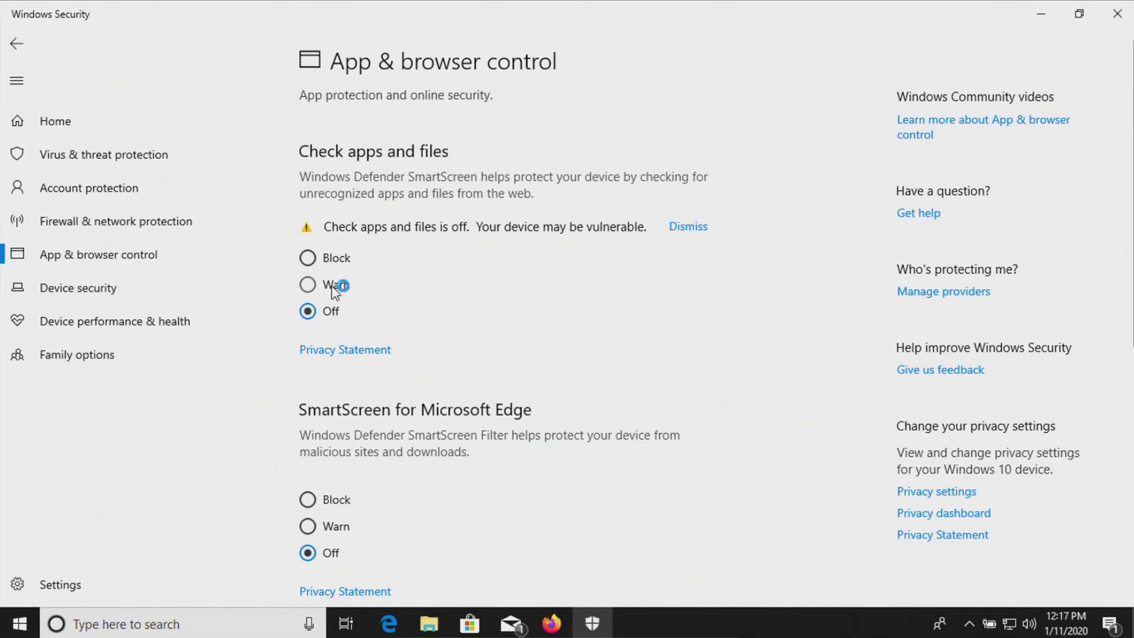
{"action": "left_click", "coordinate": [476, 428]}
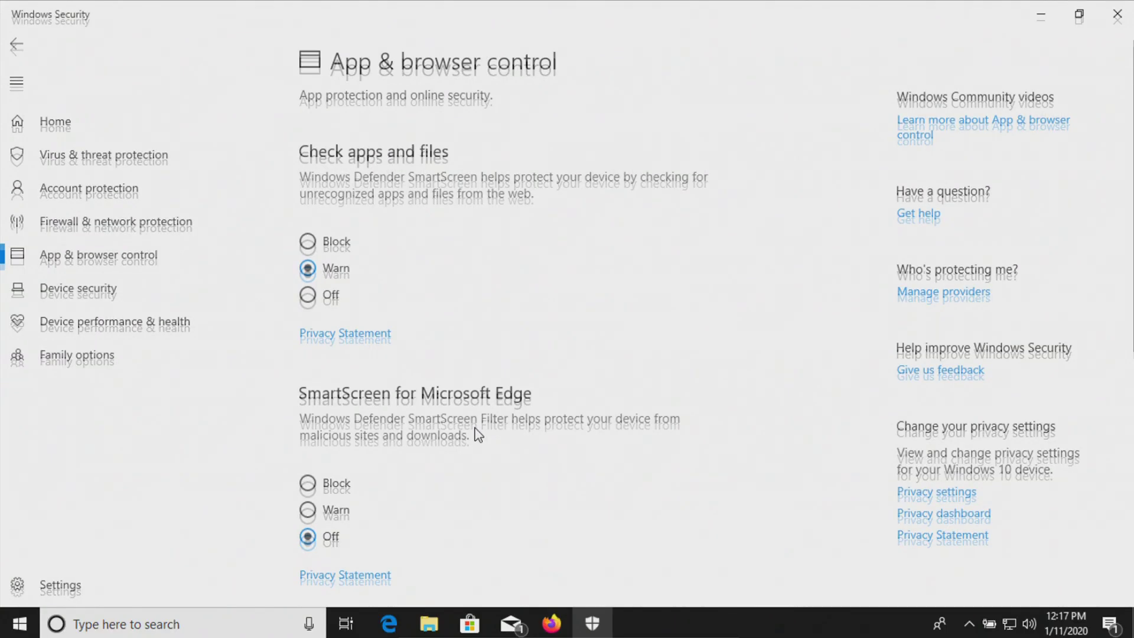
{"action": "scroll", "coordinate": [405, 413], "scroll_direction": "down", "scroll_amount": 5}
{"action": "left_click", "coordinate": [324, 165]}
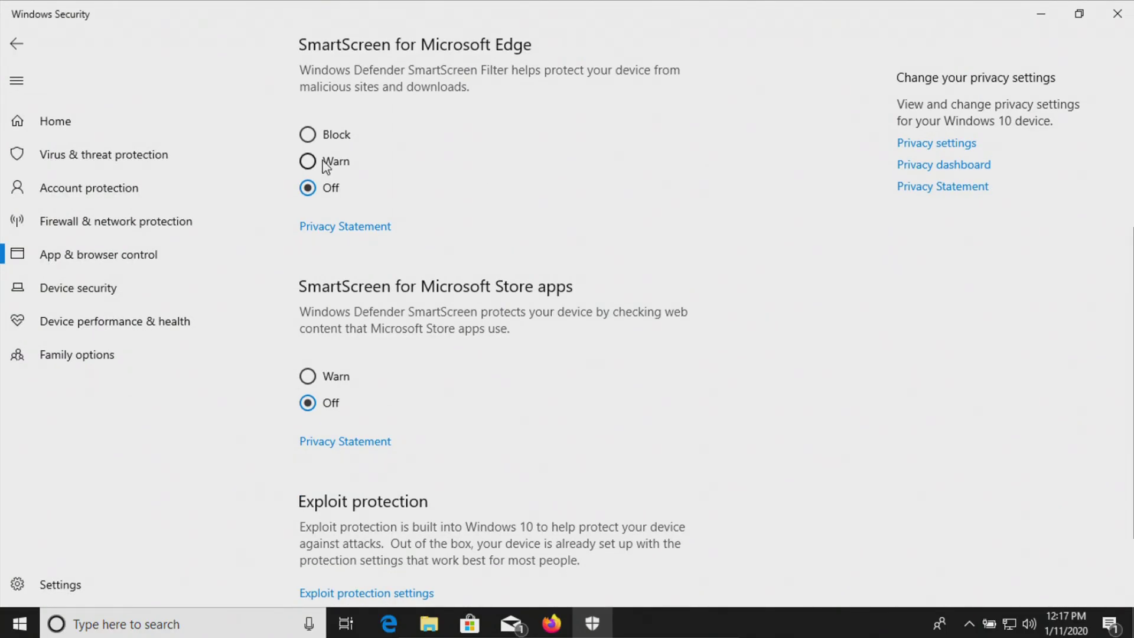
{"action": "left_click", "coordinate": [312, 375]}
{"action": "left_click", "coordinate": [64, 126]}
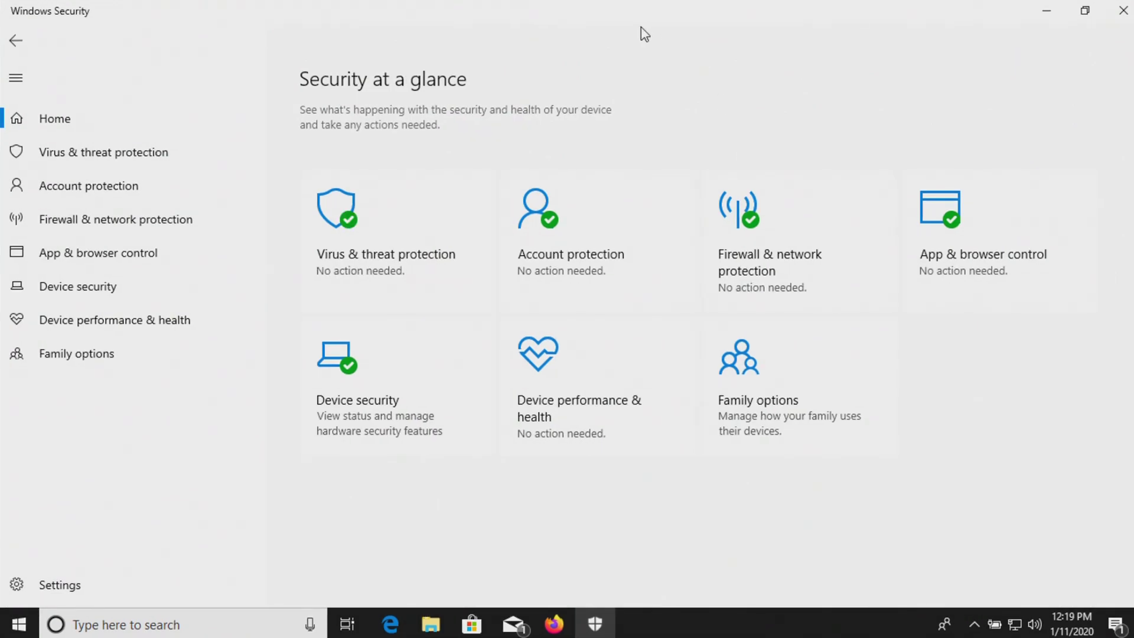
- Check the Virus & threat protection settings to confirm real-time protection is on
{"action": "left_click", "coordinate": [397, 254]}
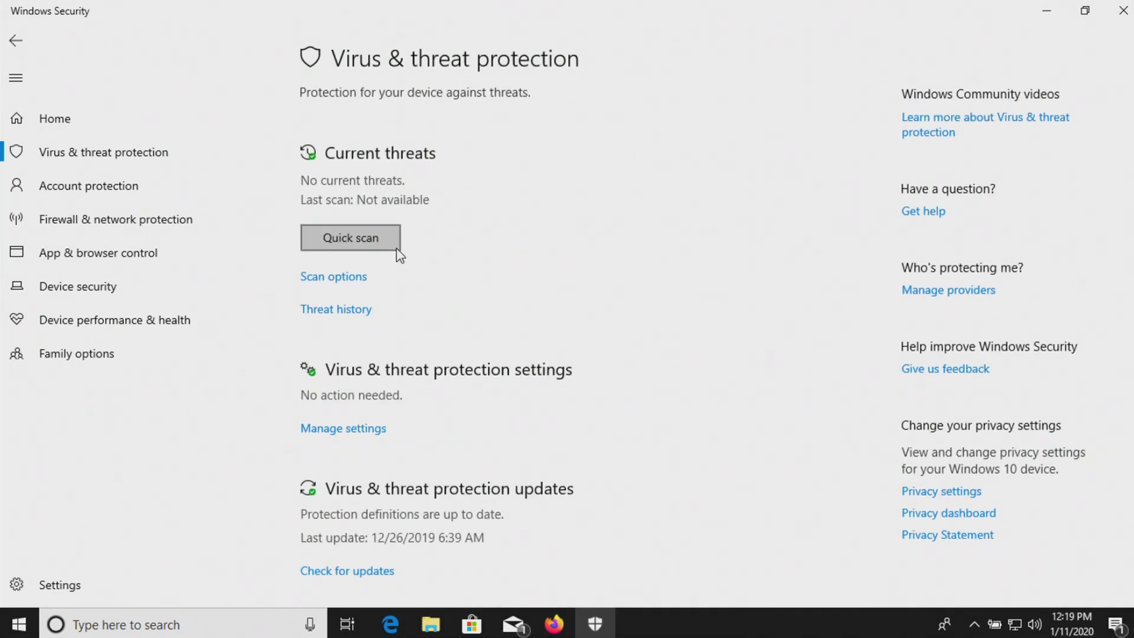
{"action": "left_click", "coordinate": [353, 429]}
{"action": "scroll", "coordinate": [567, 372], "scroll_direction": "down", "scroll_amount": 8}
{"action": "scroll", "coordinate": [568, 375], "scroll_direction": "up", "scroll_amount": 8}
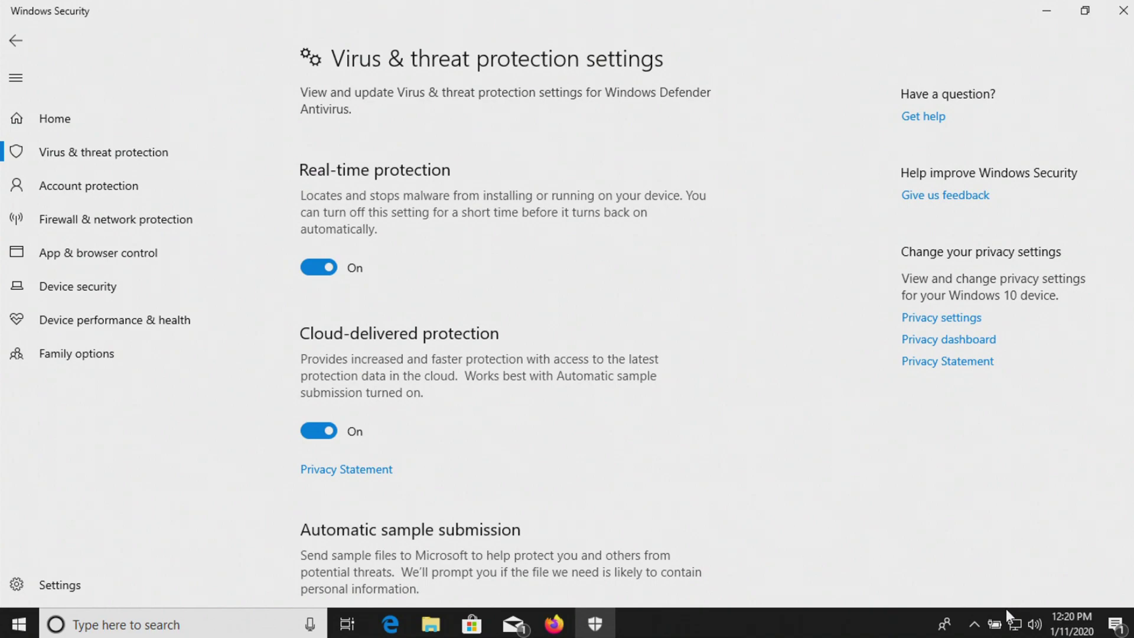
- Check for protection updates from the tray icon, reaching definitions version 1.307.2176.0
{"action": "left_click", "coordinate": [975, 624]}
{"action": "right_click", "coordinate": [963, 590]}
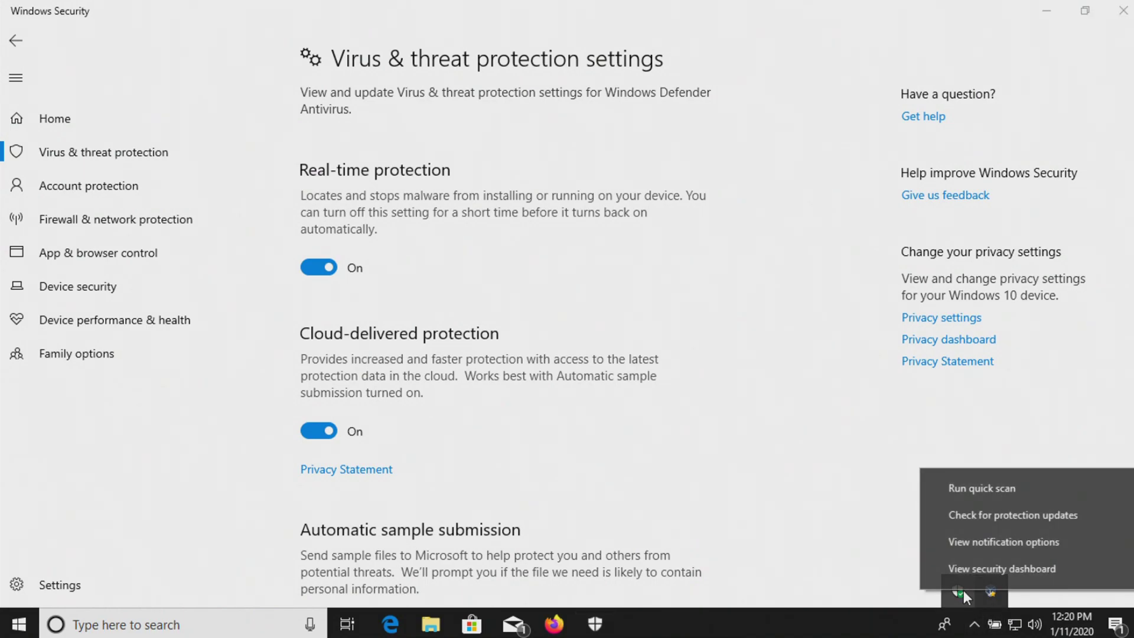
{"action": "left_click", "coordinate": [955, 522]}
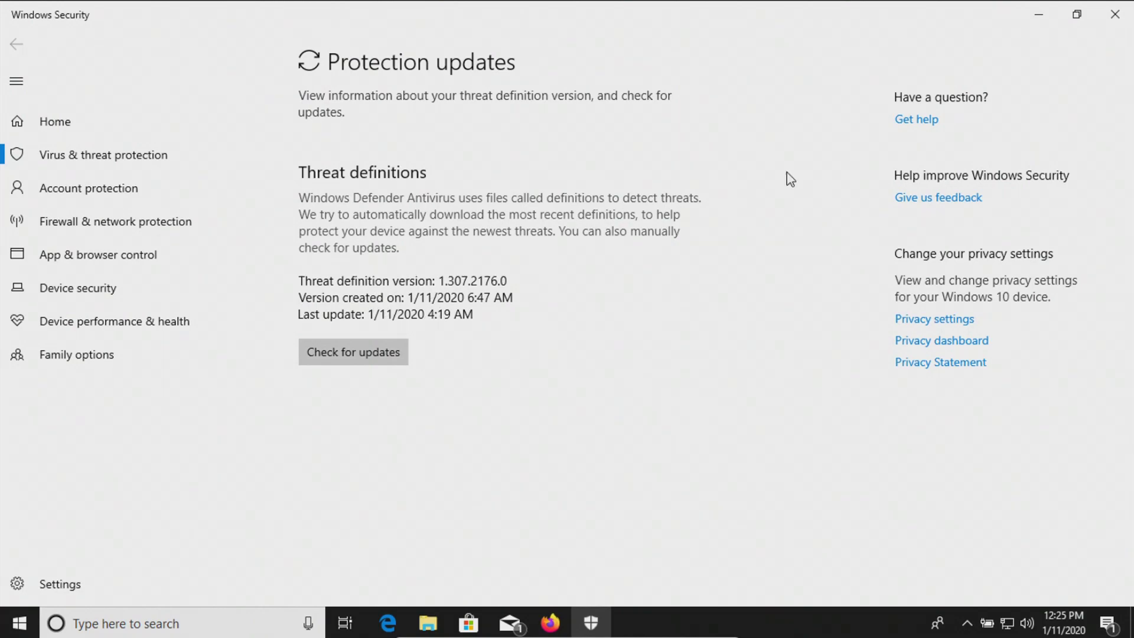
{"action": "left_click", "coordinate": [1077, 14]}
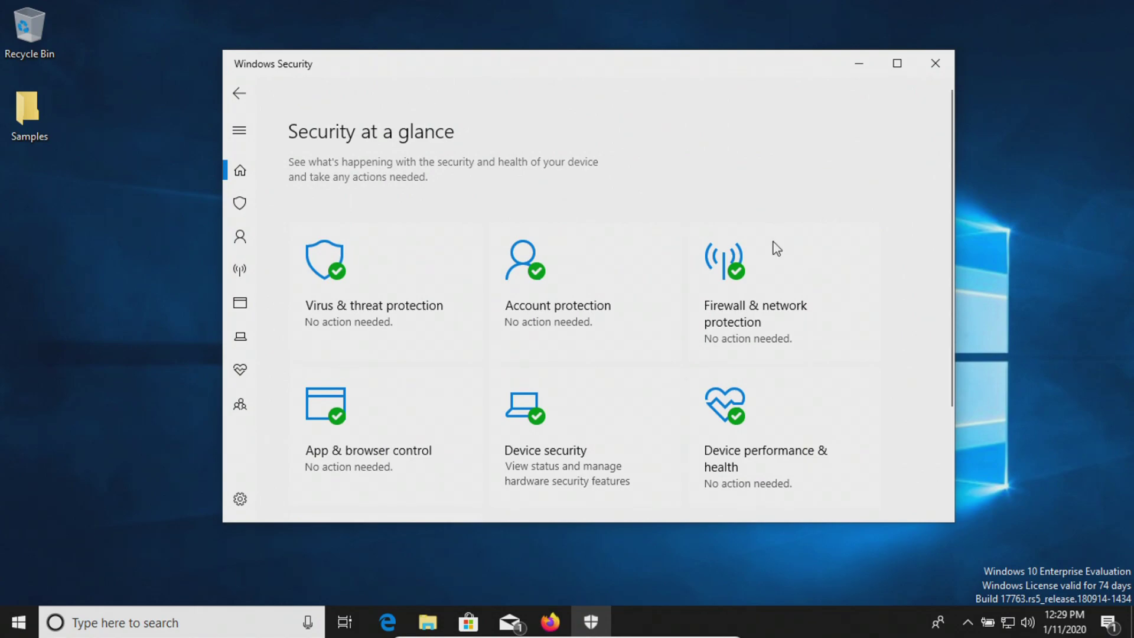
{"action": "double_click", "coordinate": [41, 102]}
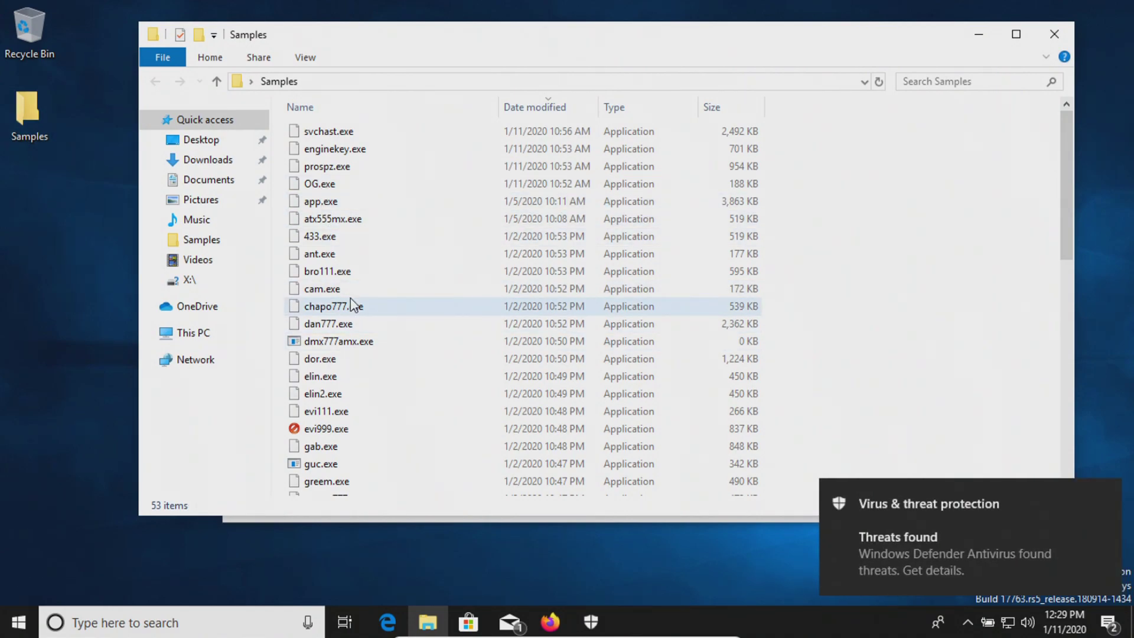
{"action": "scroll", "coordinate": [352, 304], "scroll_direction": "down", "scroll_amount": 10}
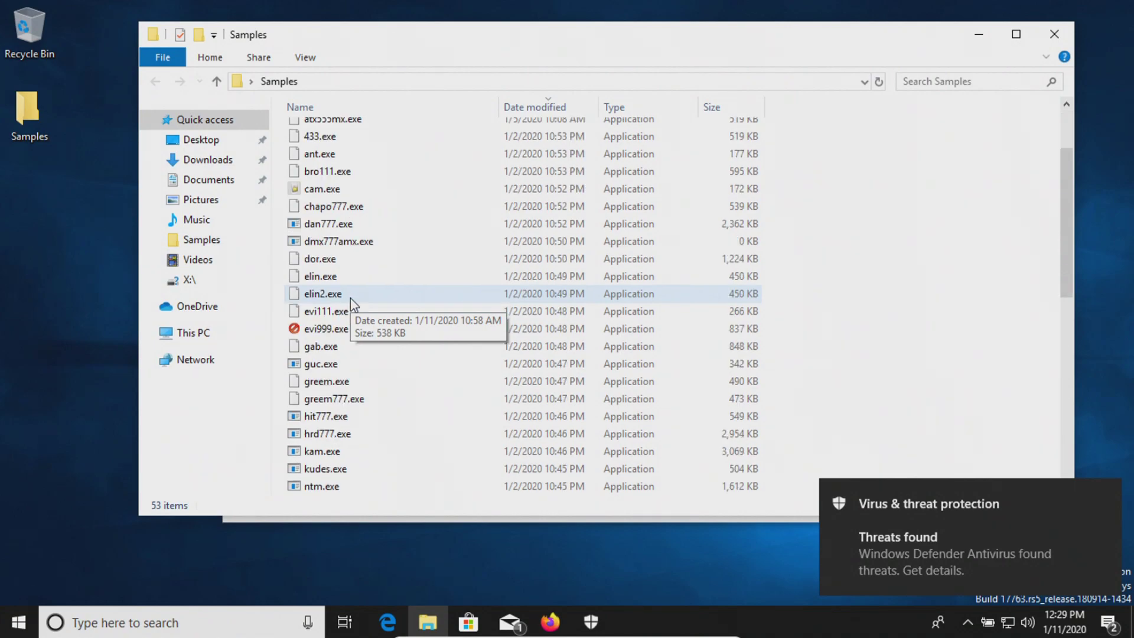
{"action": "scroll", "coordinate": [349, 297], "scroll_direction": "up", "scroll_amount": 10}
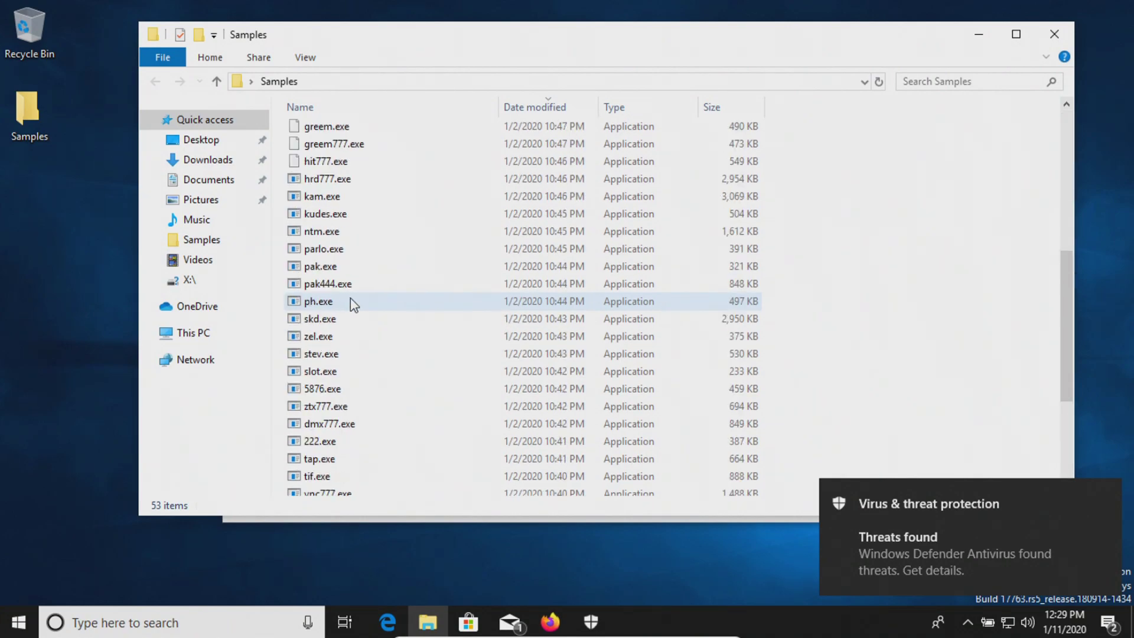
{"action": "left_click", "coordinate": [909, 518]}
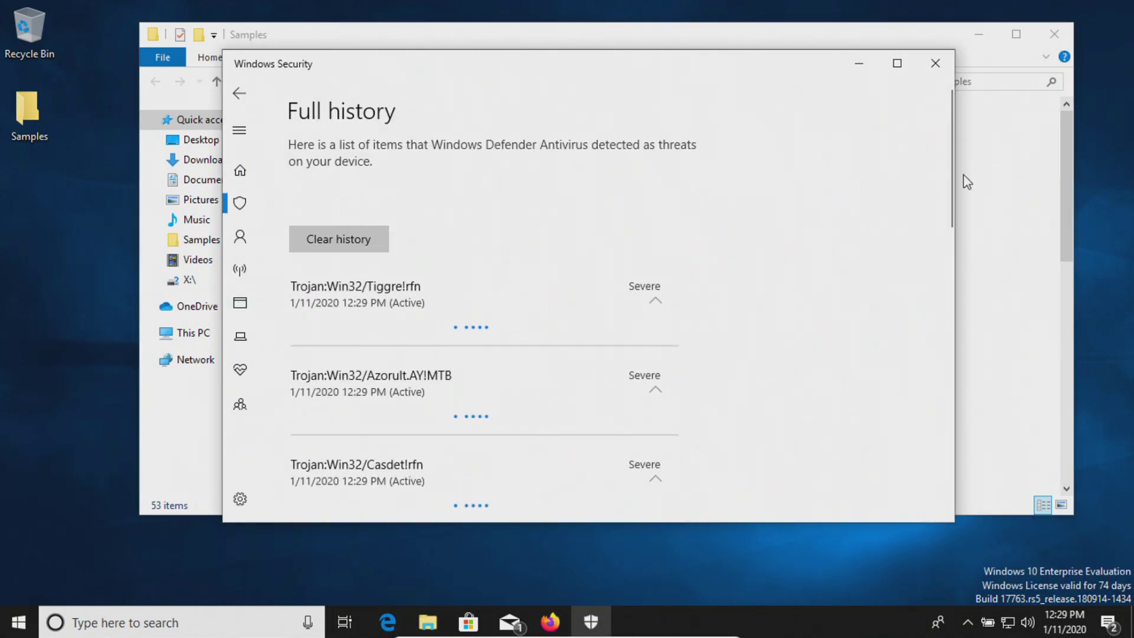
- Maximize Windows Security and review which threats in Full history were quarantined or failed
{"action": "left_click", "coordinate": [897, 63]}
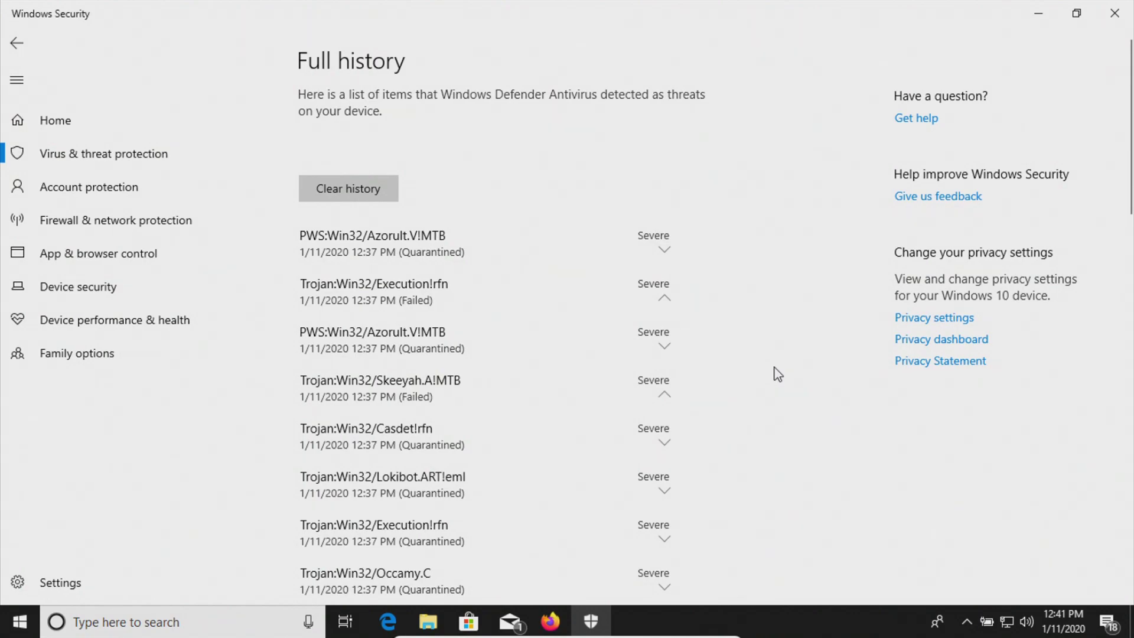
{"action": "scroll", "coordinate": [778, 374], "scroll_direction": "down", "scroll_amount": 15}
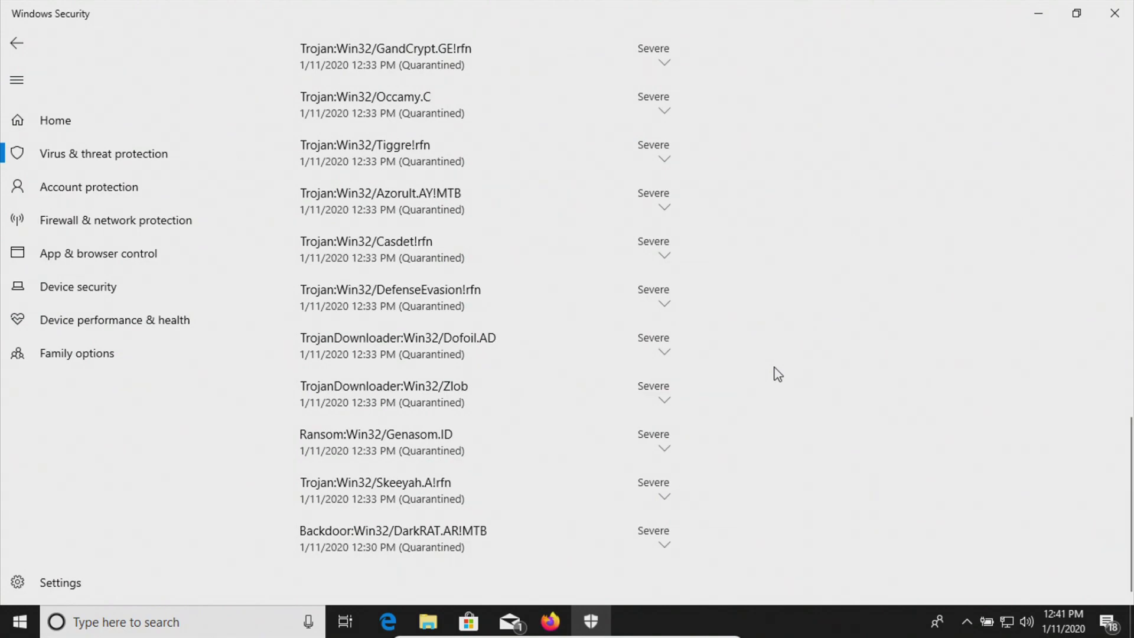
{"action": "scroll", "coordinate": [768, 376], "scroll_direction": "up", "scroll_amount": 10}
{"action": "left_click", "coordinate": [425, 622]}
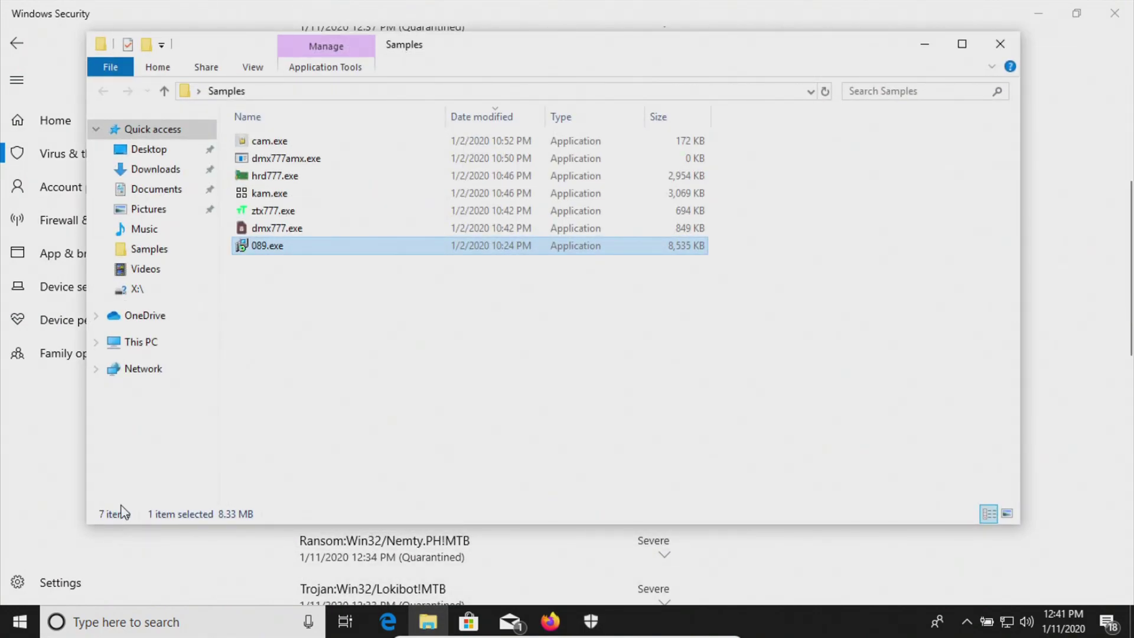
{"action": "left_click", "coordinate": [925, 45]}
{"action": "scroll", "coordinate": [845, 251], "scroll_direction": "up", "scroll_amount": 5}
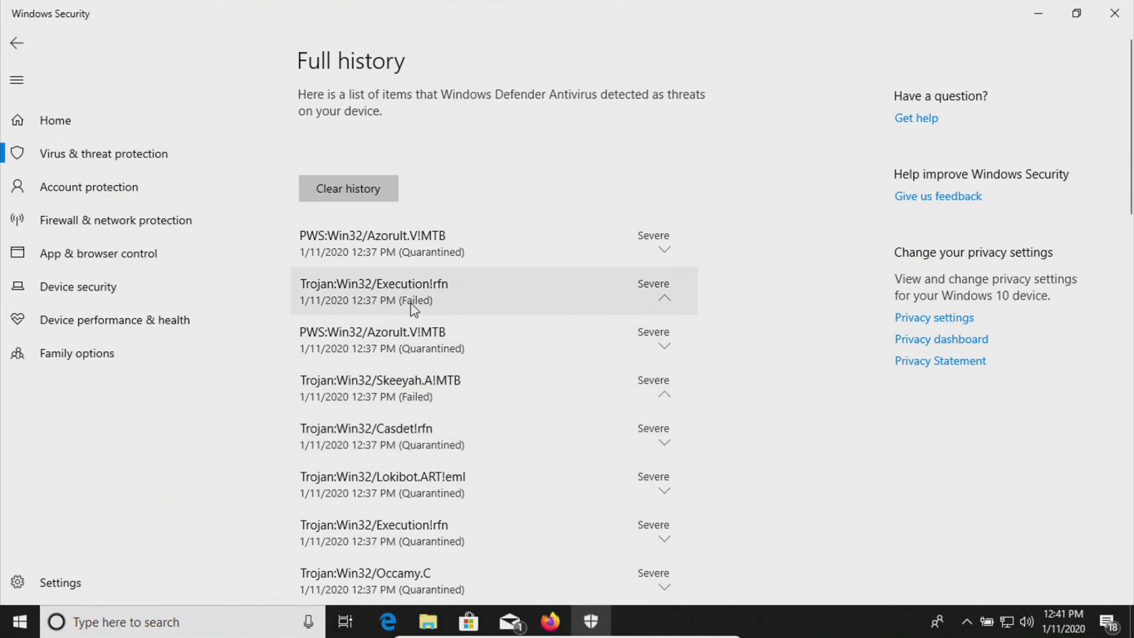
- View the details of the failed Trojan:Win32/Execution!rfn detection, then bring back the Samples folder
{"action": "left_click", "coordinate": [650, 305]}
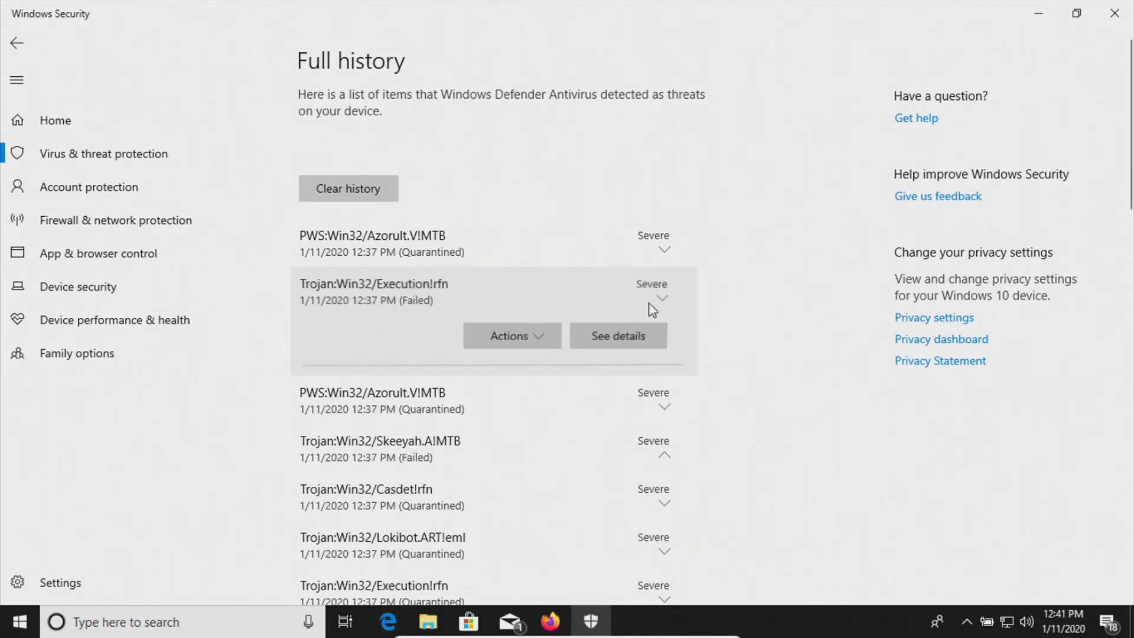
{"action": "left_click", "coordinate": [615, 342]}
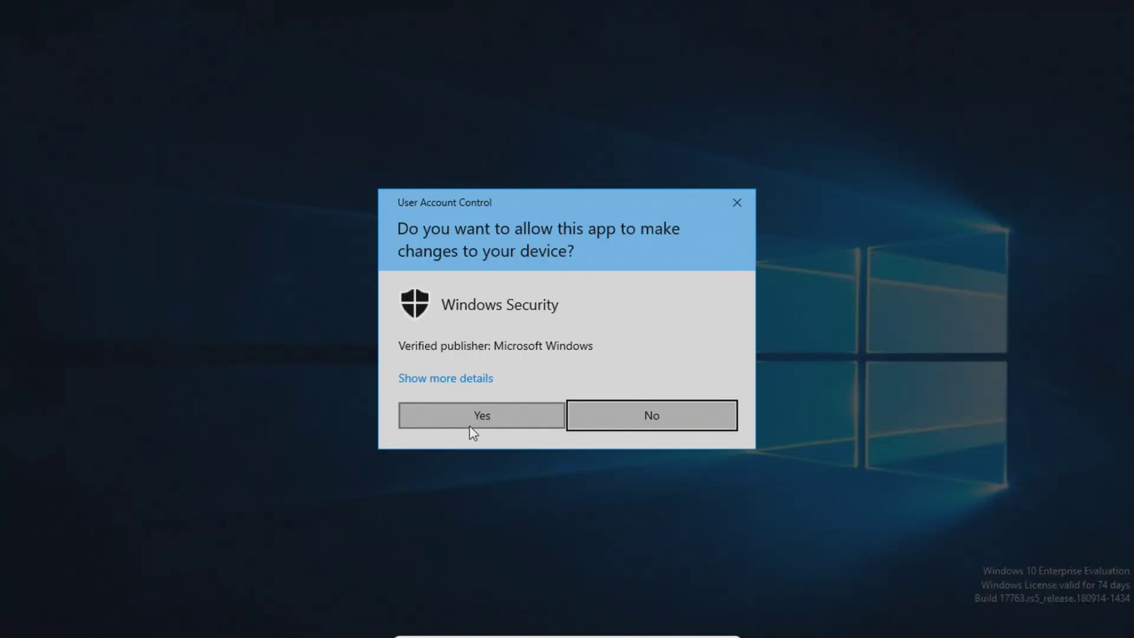
{"action": "left_click", "coordinate": [471, 420]}
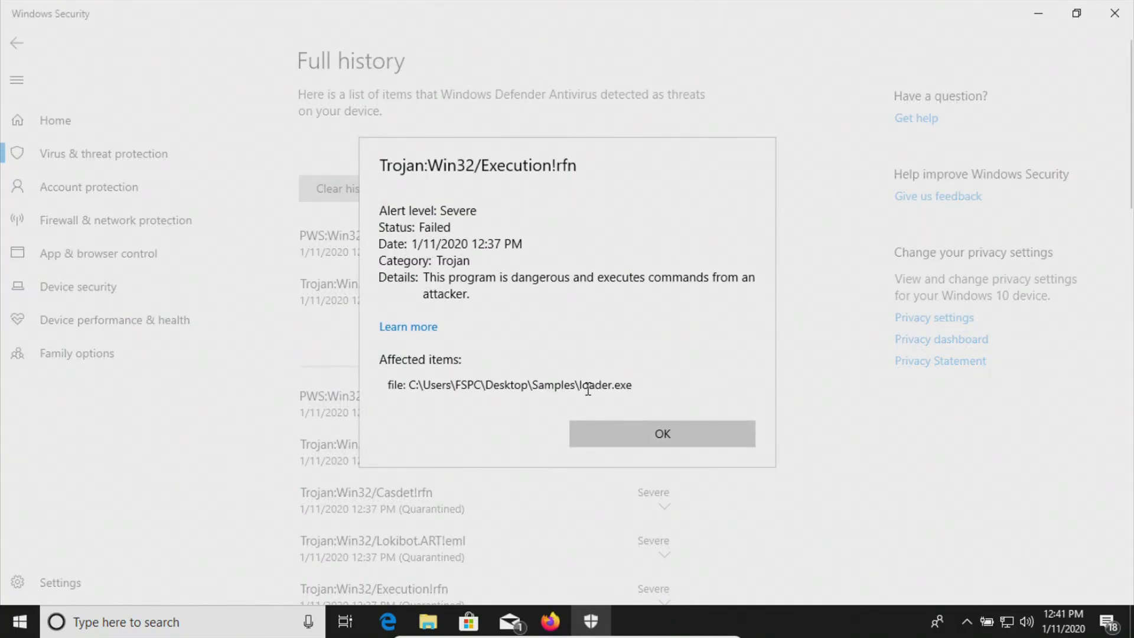
{"action": "left_click", "coordinate": [702, 436]}
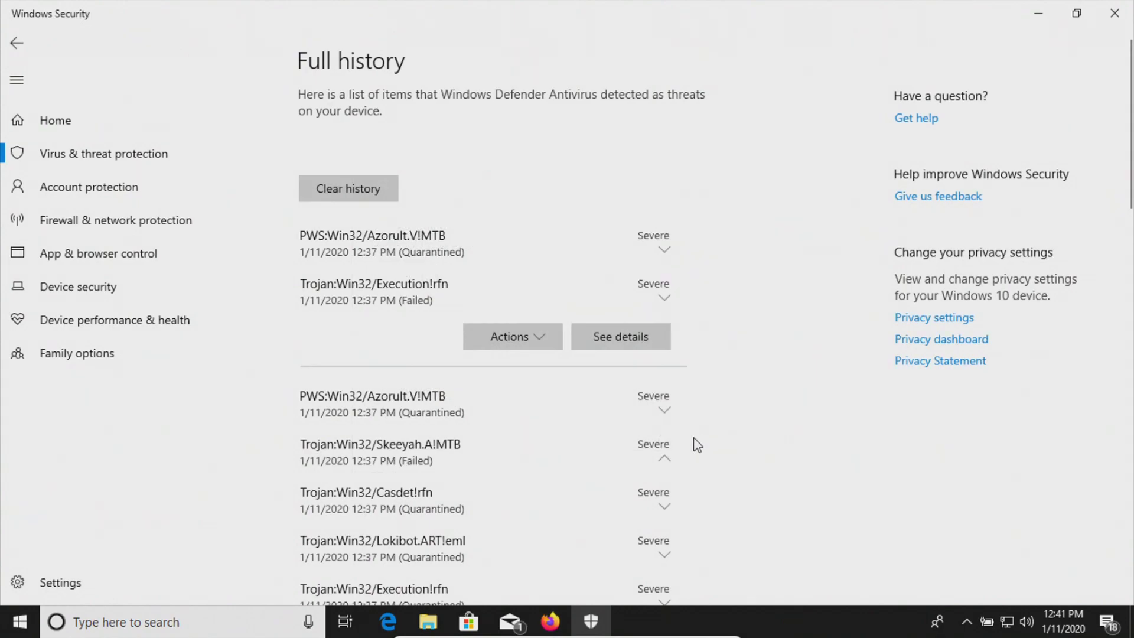
{"action": "left_click", "coordinate": [428, 621]}
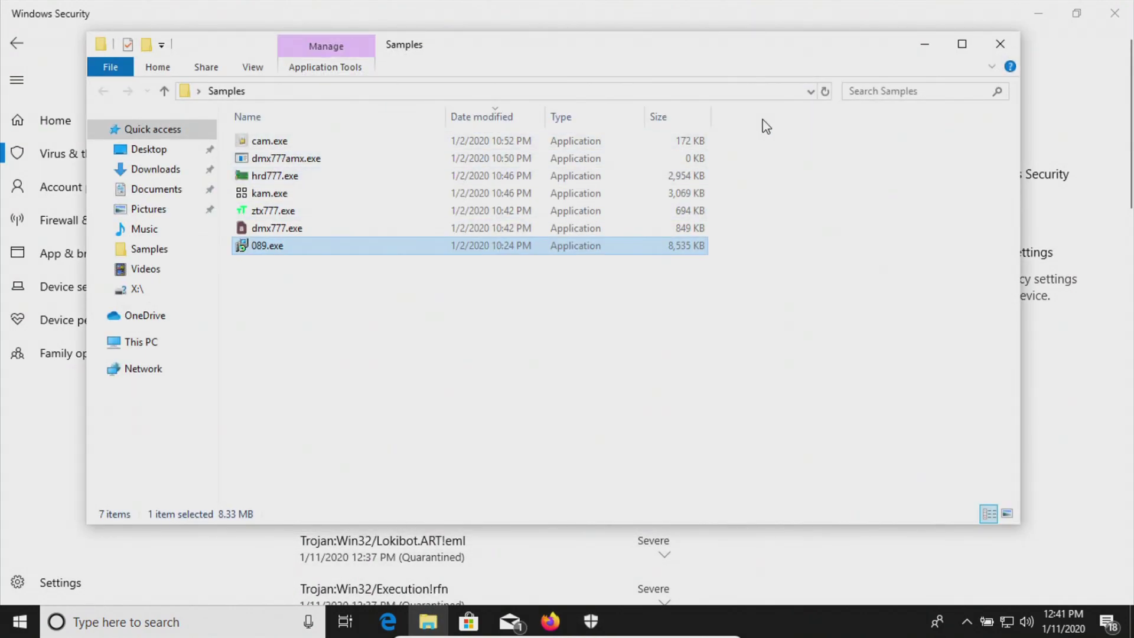
- Hide the Samples folder, collapse the Execution!rfn entry, and restore Windows Security to its Home page
{"action": "left_click", "coordinate": [925, 47]}
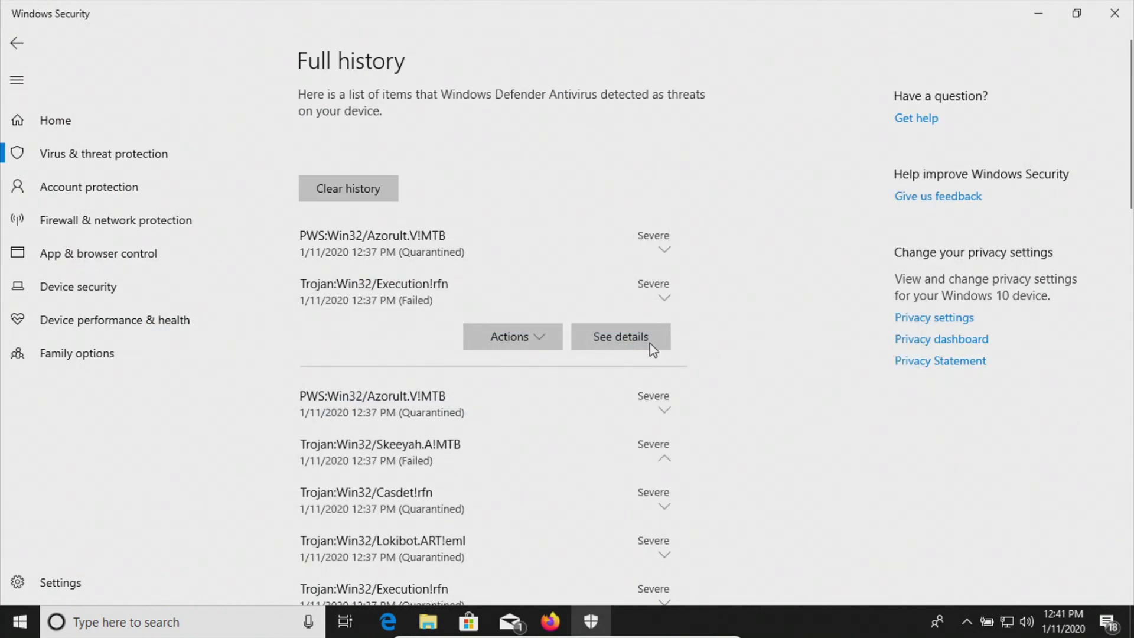
{"action": "left_click", "coordinate": [662, 297]}
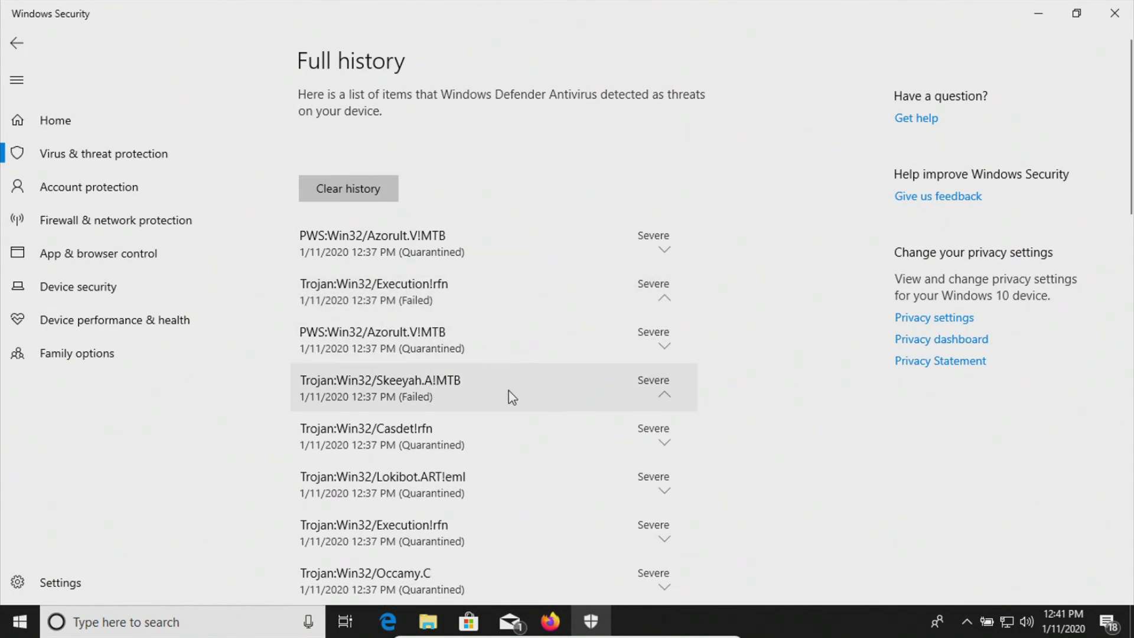
{"action": "scroll", "coordinate": [512, 397], "scroll_direction": "down", "scroll_amount": 15}
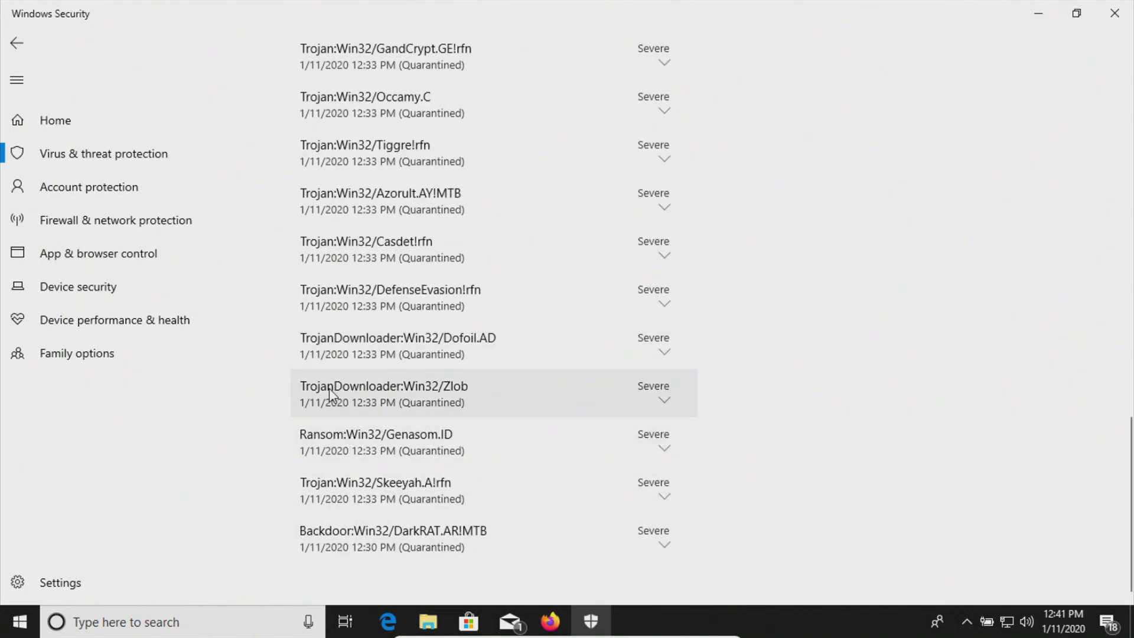
{"action": "scroll", "coordinate": [456, 338], "scroll_direction": "up", "scroll_amount": 10}
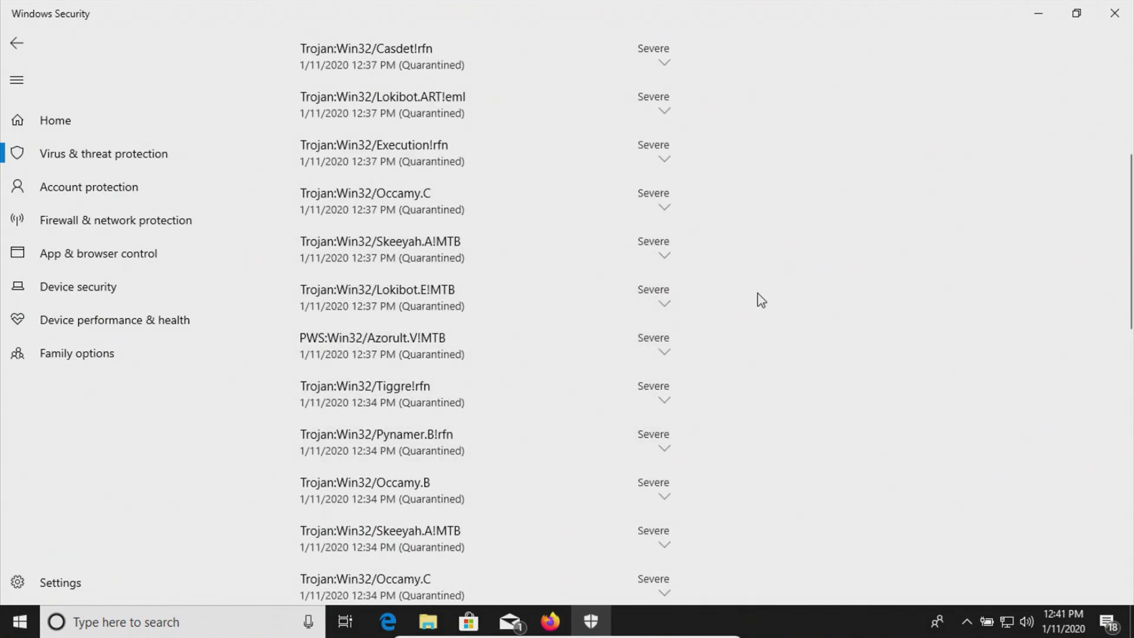
{"action": "scroll", "coordinate": [761, 300], "scroll_direction": "up", "scroll_amount": 5}
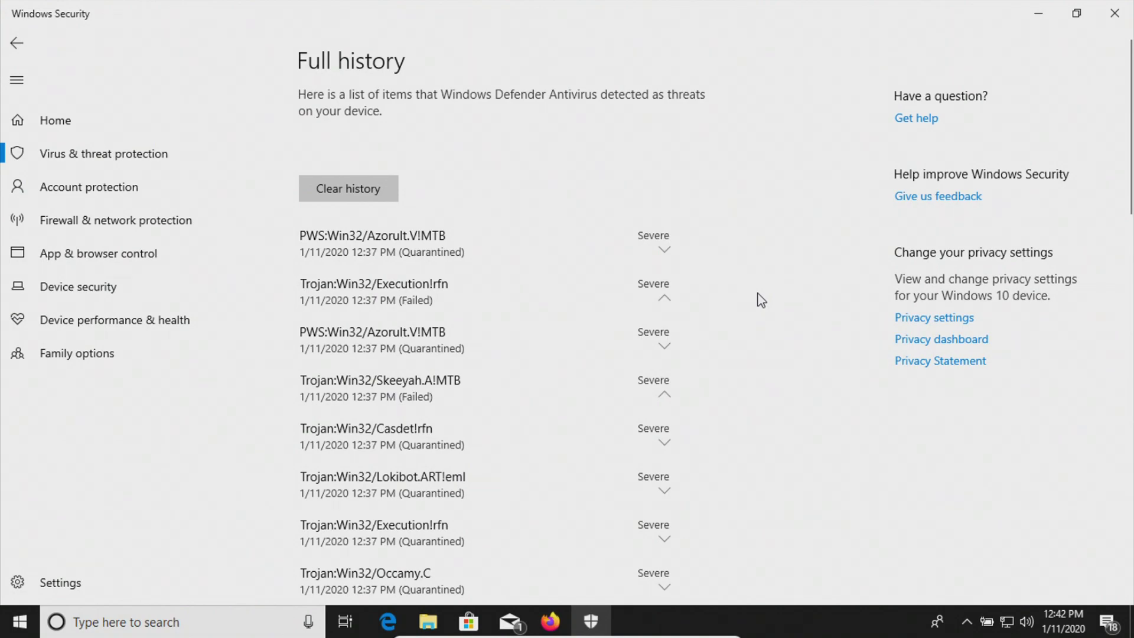
{"action": "left_click", "coordinate": [1076, 14]}
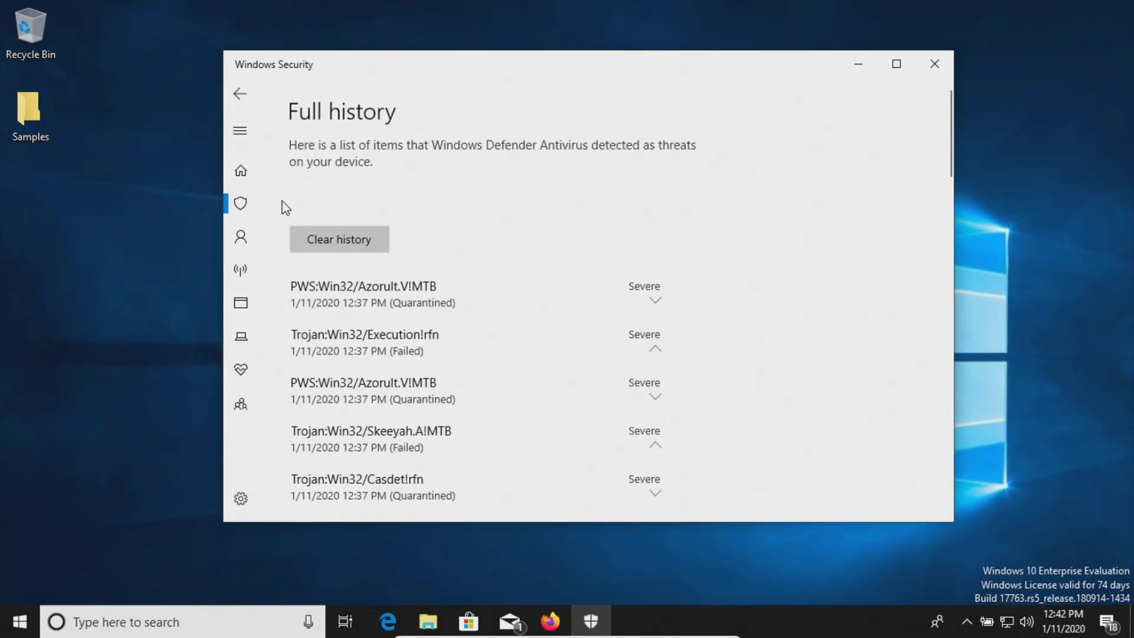
{"action": "left_click", "coordinate": [241, 172]}
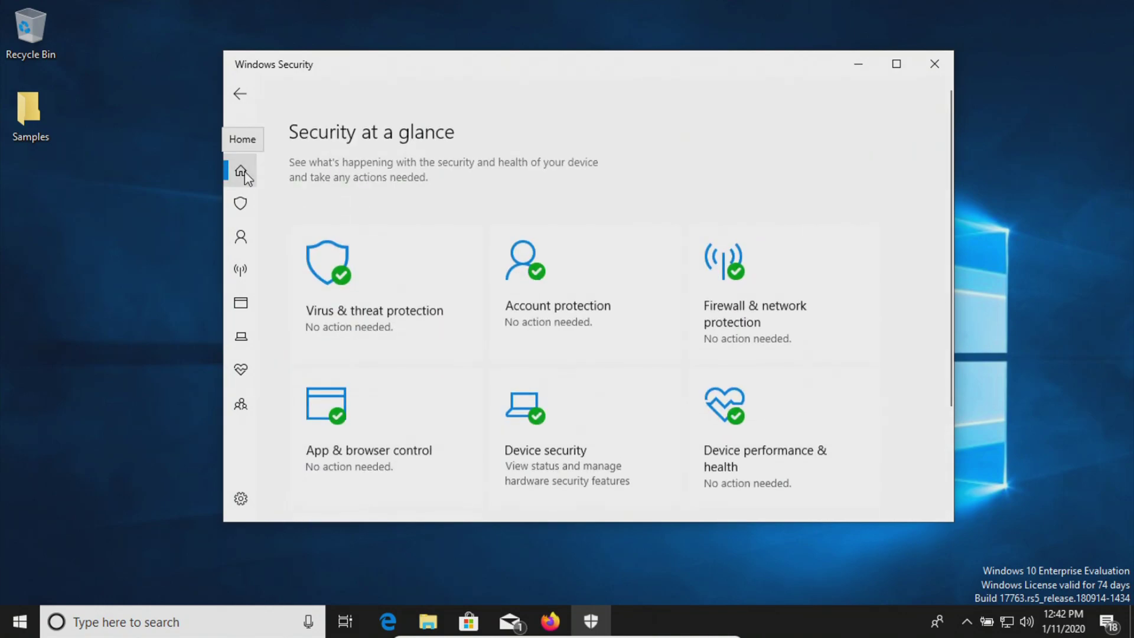
- Run a Full scan, which flags Trojan:Win32/Occamy.C and Trojan:Win32/Skeeyah.A!MTB
{"action": "left_click", "coordinate": [373, 265]}
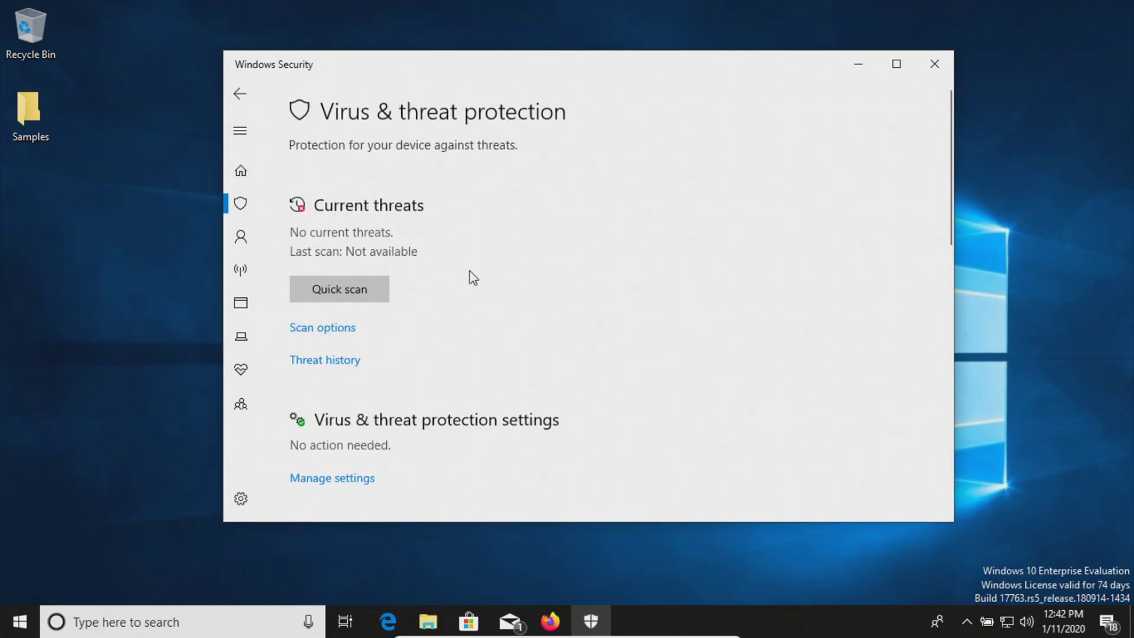
{"action": "left_click", "coordinate": [305, 334]}
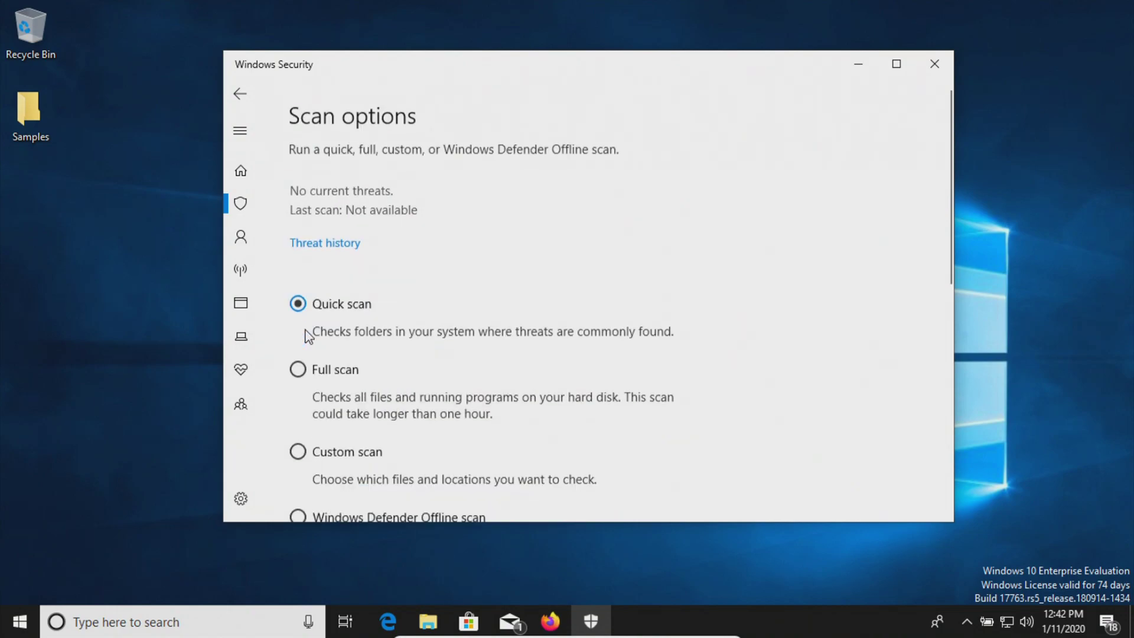
{"action": "left_click", "coordinate": [336, 368]}
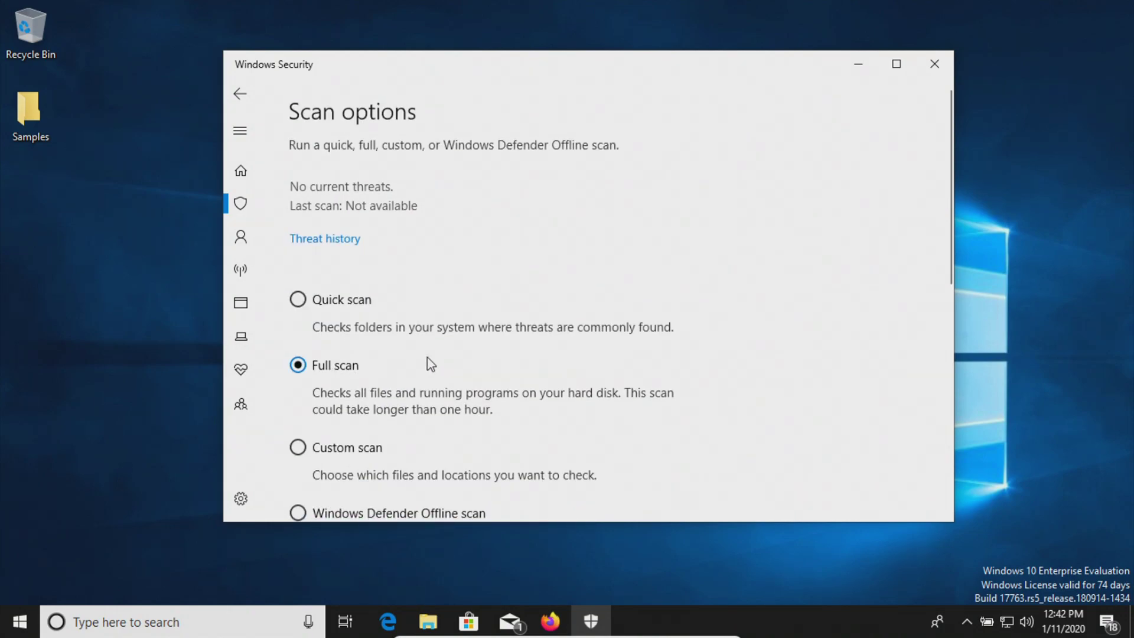
{"action": "scroll", "coordinate": [429, 363], "scroll_direction": "down", "scroll_amount": 4}
{"action": "left_click", "coordinate": [363, 373]}
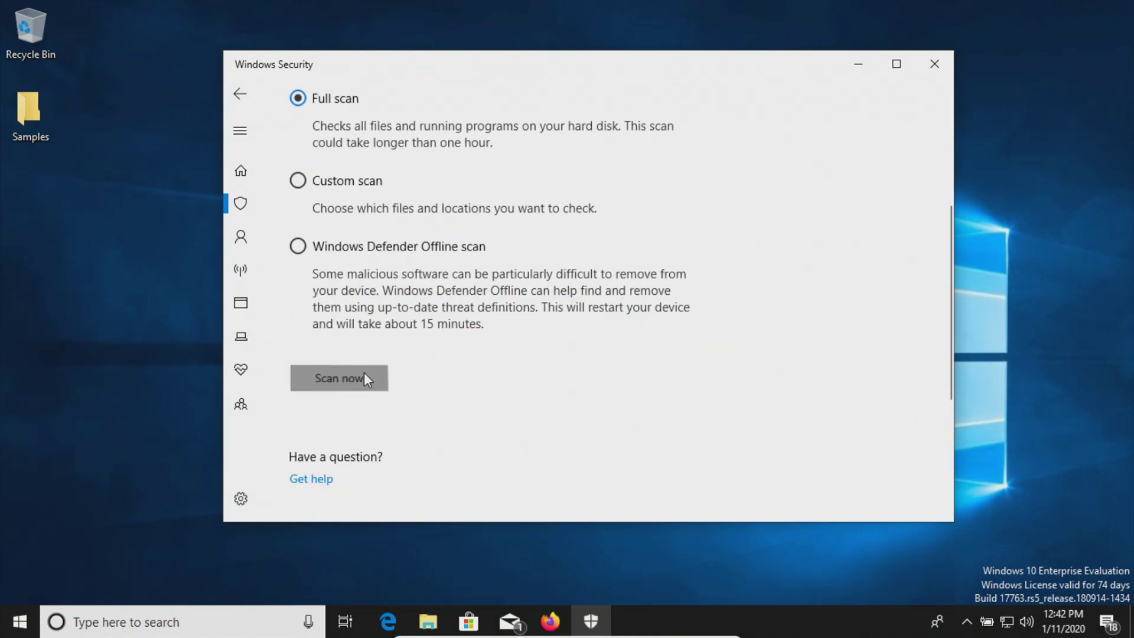
{"action": "scroll", "coordinate": [504, 326], "scroll_direction": "up", "scroll_amount": 4}
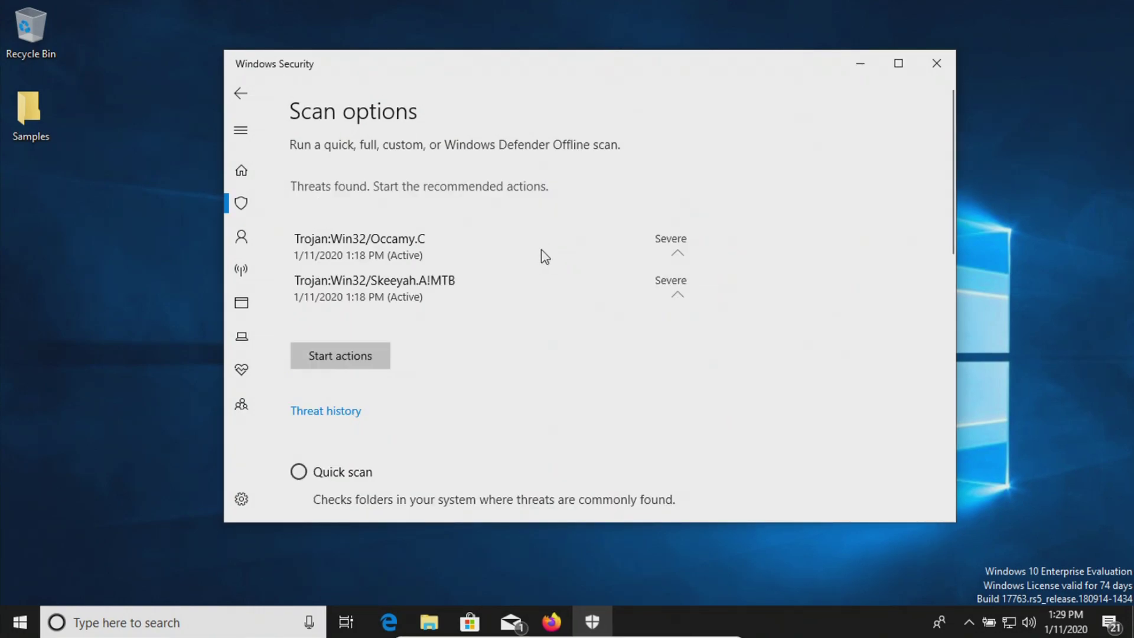
- Choose Remove for Occamy.C and Skeeyah.A!MTB and start the actions
{"action": "left_click", "coordinate": [678, 256]}
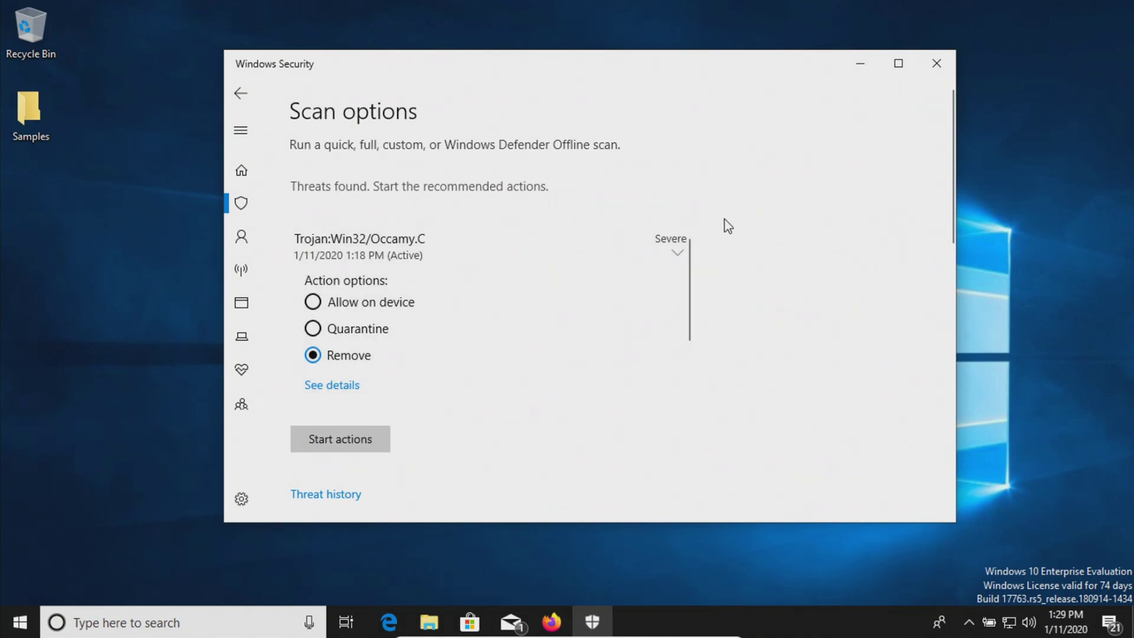
{"action": "left_click", "coordinate": [677, 251]}
{"action": "left_click", "coordinate": [669, 294]}
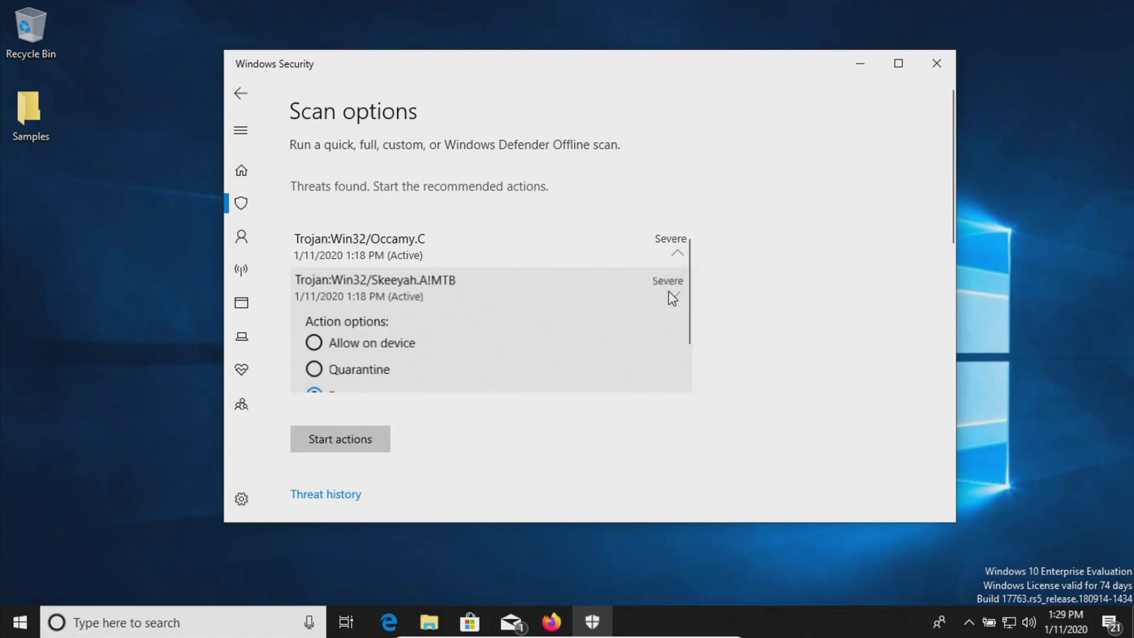
{"action": "scroll", "coordinate": [577, 340], "scroll_direction": "down", "scroll_amount": 1}
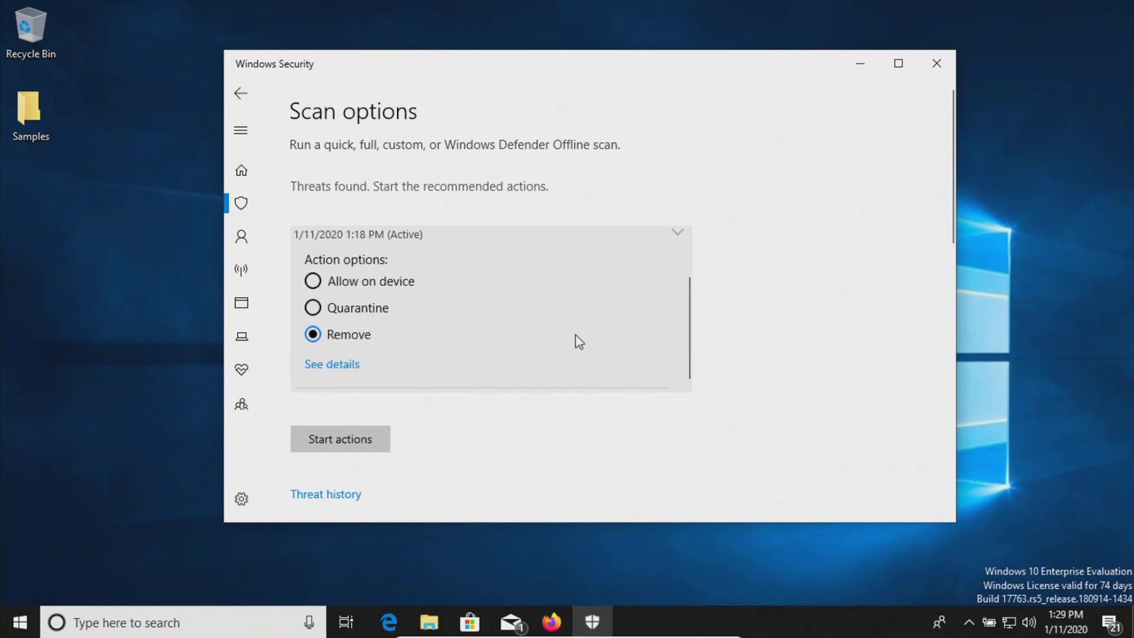
{"action": "left_click", "coordinate": [327, 452]}
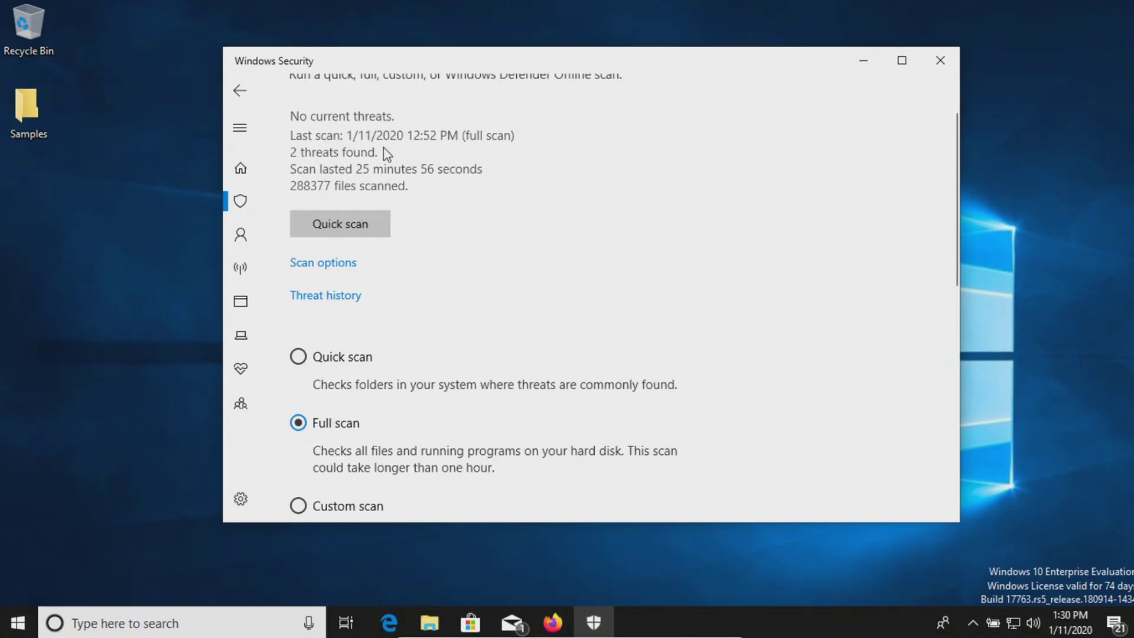
- Scan the desktop Samples folder with Windows Defender (6 files, 0 threats), then reopen it
{"action": "double_click", "coordinate": [43, 110]}
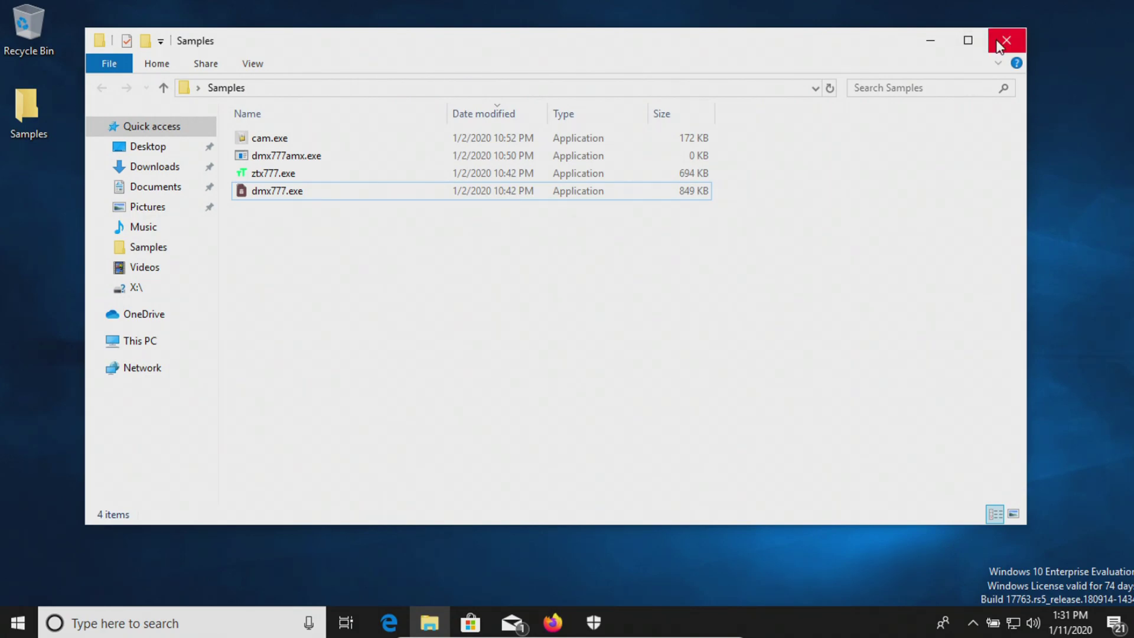
{"action": "left_click", "coordinate": [930, 42]}
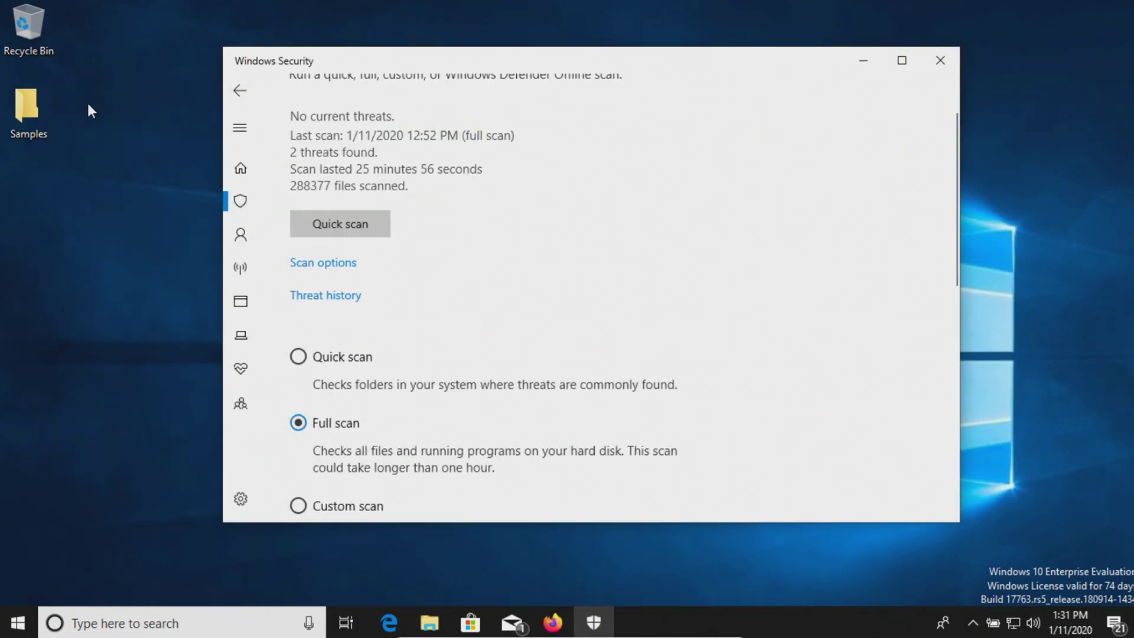
{"action": "right_click", "coordinate": [19, 113]}
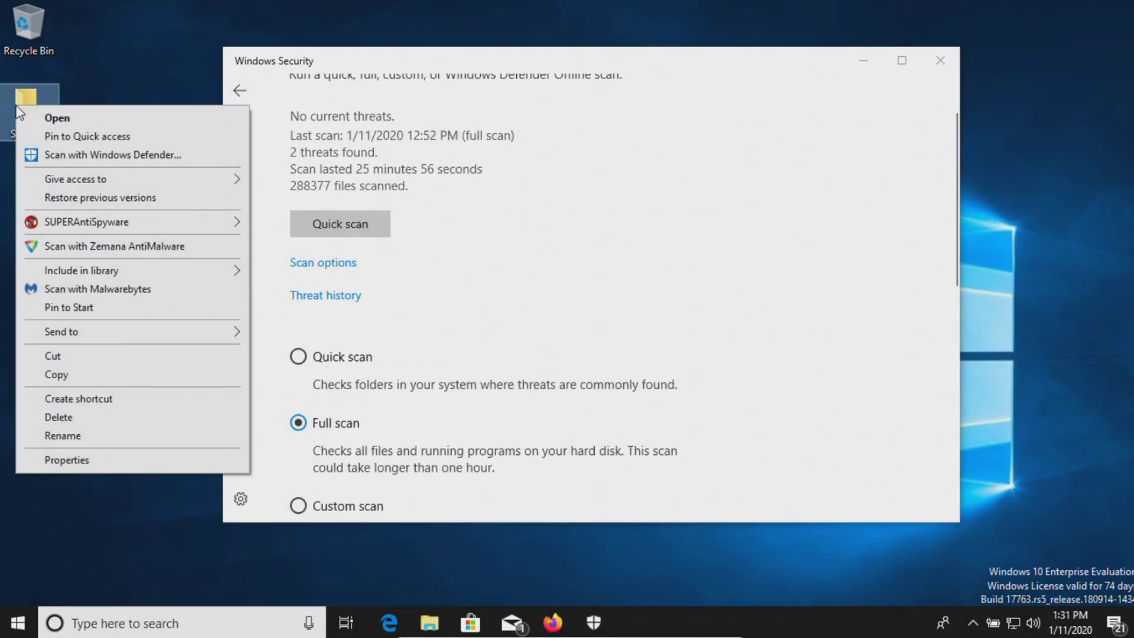
{"action": "left_click", "coordinate": [65, 155]}
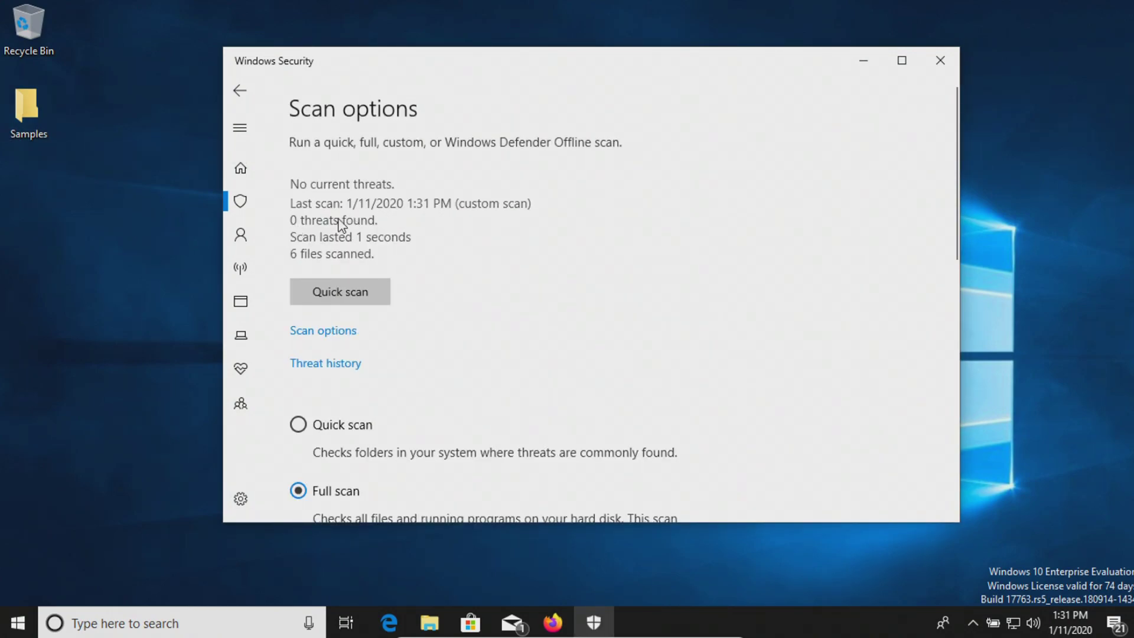
{"action": "left_click", "coordinate": [31, 106]}
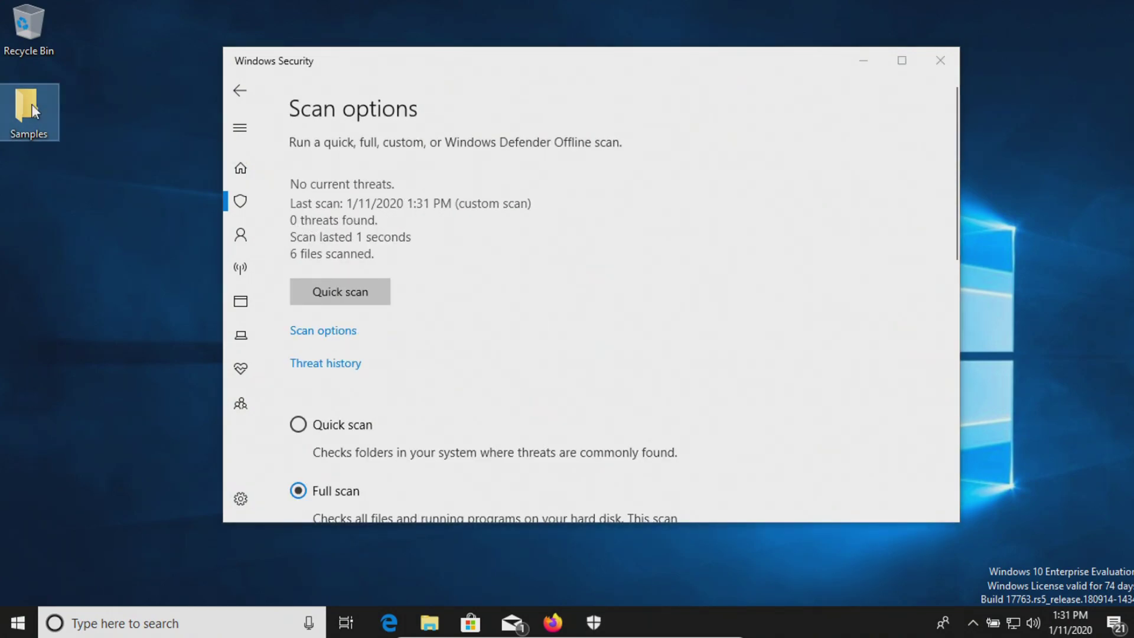
{"action": "double_click", "coordinate": [31, 106]}
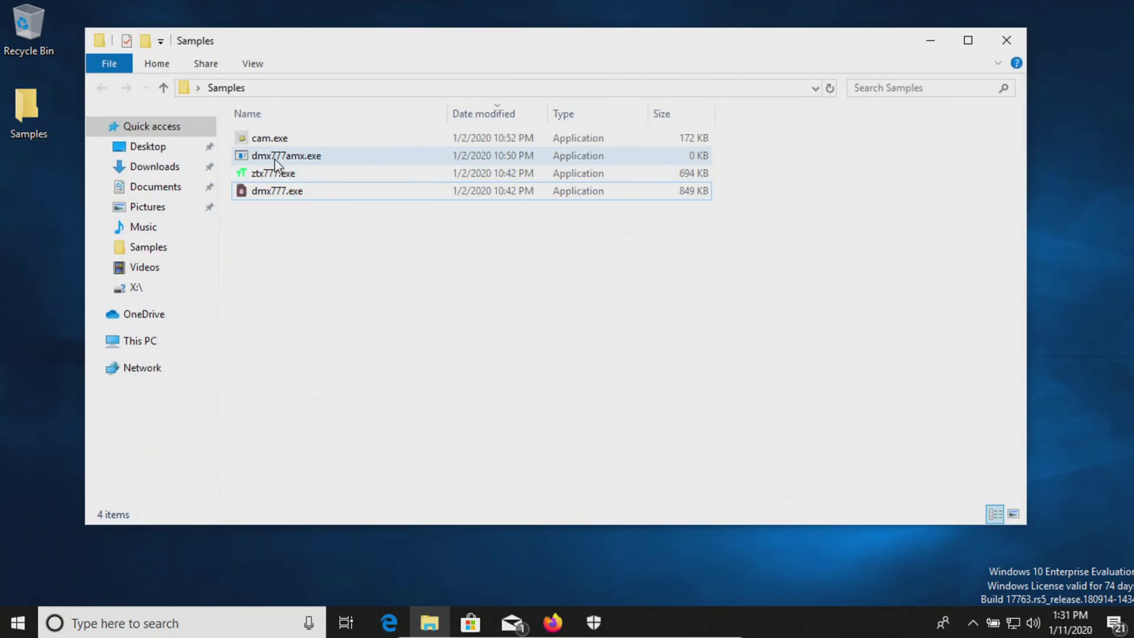
- Run cam.exe as administrator, approve the UAC prompt, and dismiss Defender's virus warning
{"action": "left_click", "coordinate": [354, 158]}
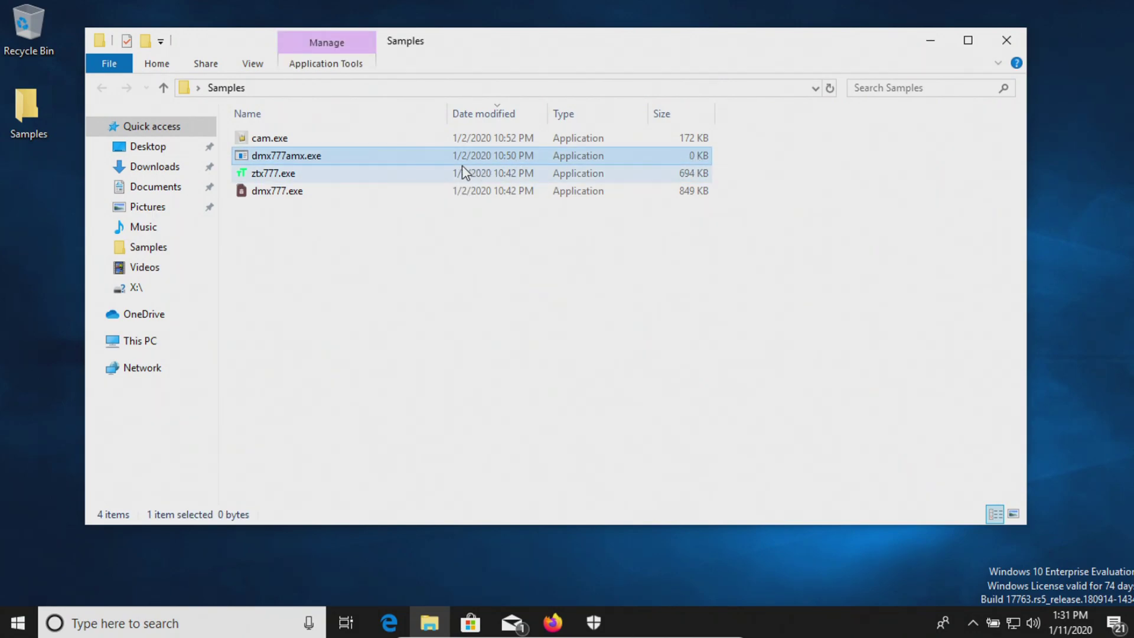
{"action": "mouse_move", "coordinate": [321, 184]}
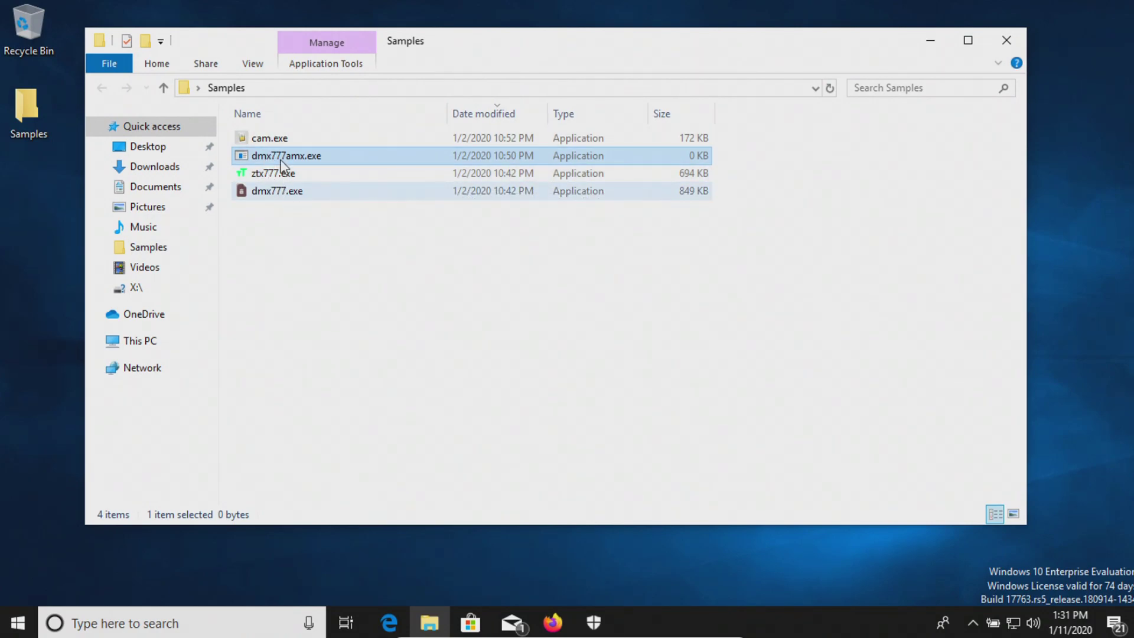
{"action": "right_click", "coordinate": [273, 142]}
{"action": "left_click", "coordinate": [322, 168]}
{"action": "left_click", "coordinate": [494, 430]}
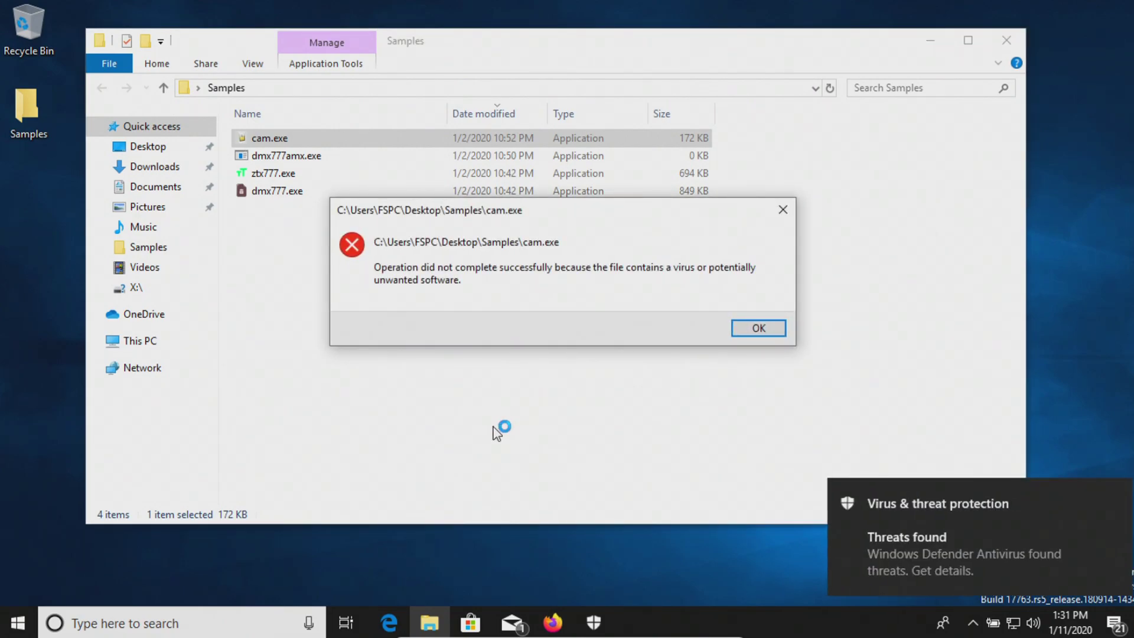
{"action": "left_click", "coordinate": [777, 325]}
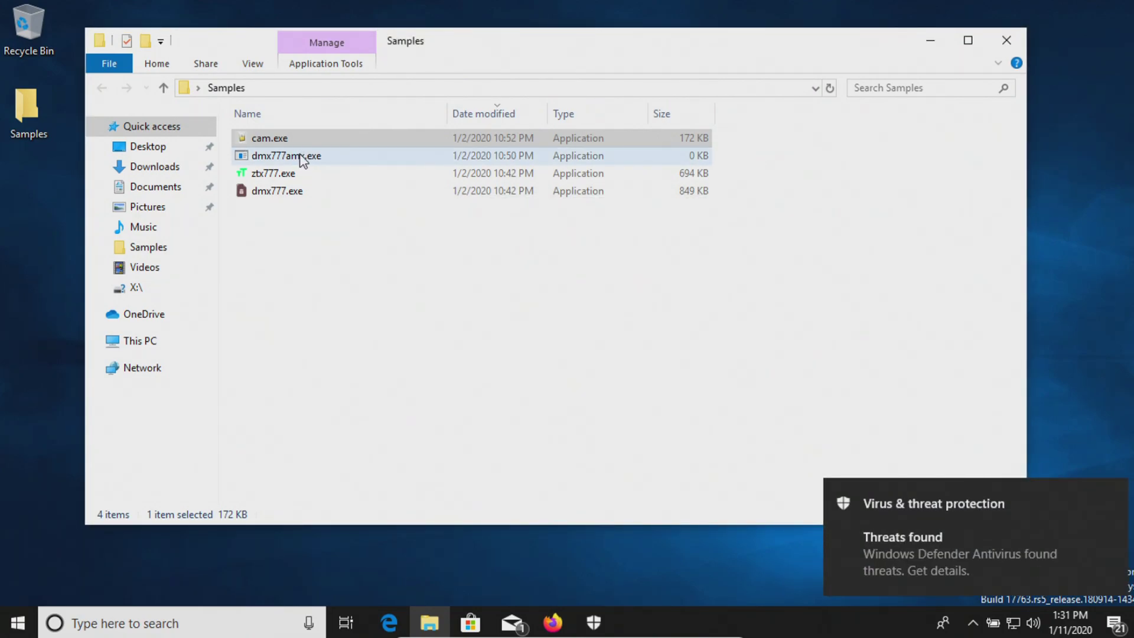
- Run ztx777.exe as administrator and dismiss the resulting virus-blocked error
{"action": "right_click", "coordinate": [273, 175]}
{"action": "left_click", "coordinate": [322, 202]}
{"action": "left_click", "coordinate": [488, 417]}
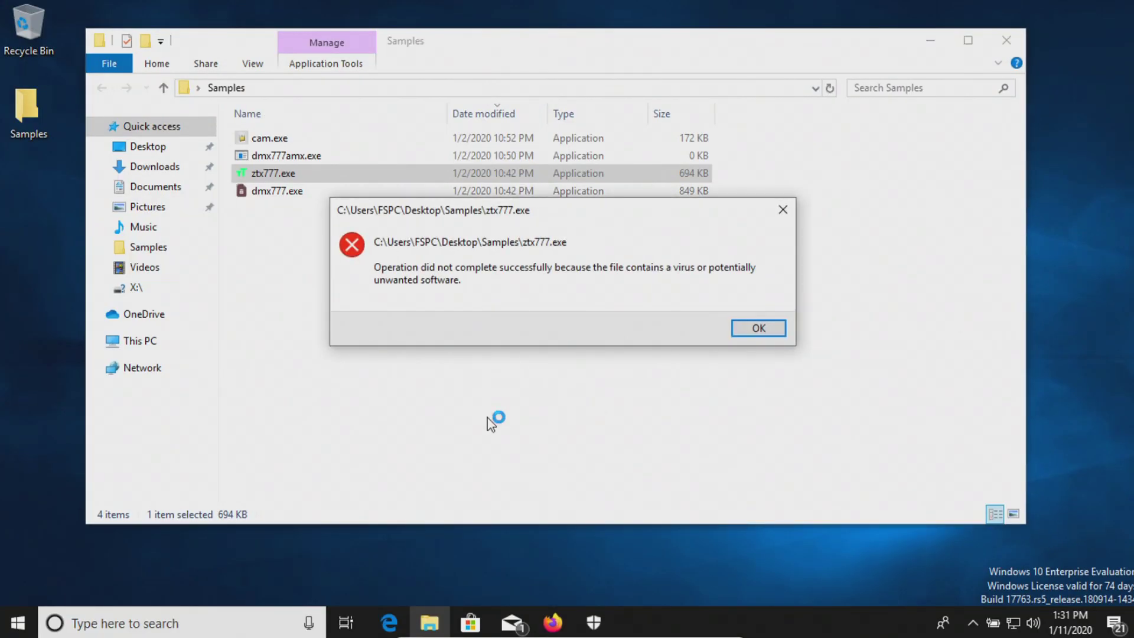
{"action": "left_click", "coordinate": [755, 328]}
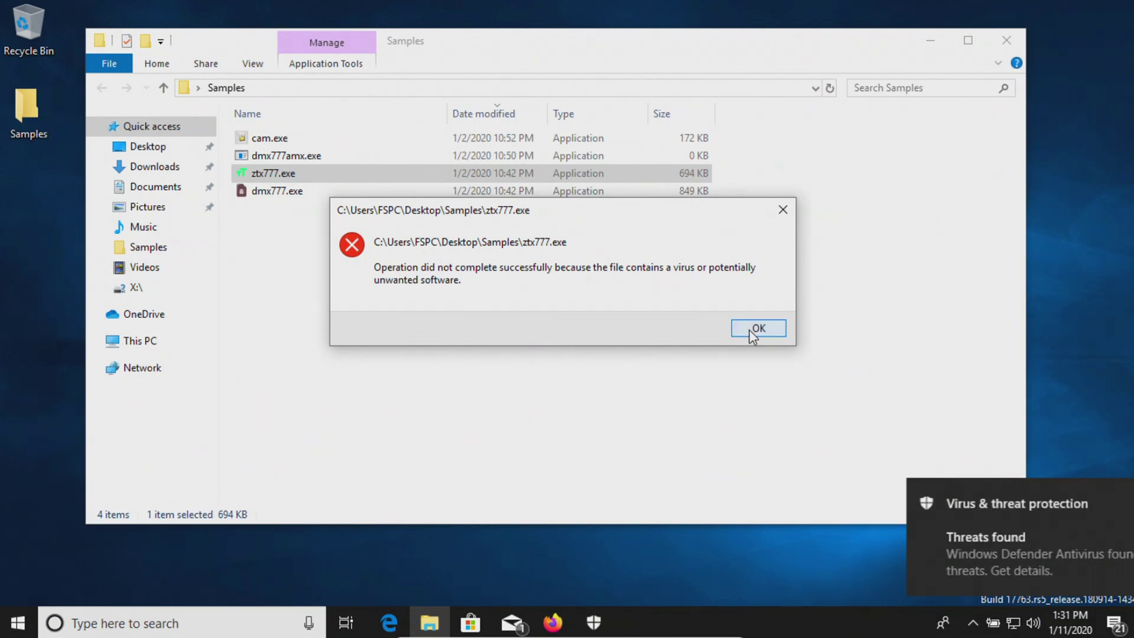
- Run dmx777.exe as administrator and dismiss the resulting virus-blocked error
{"action": "left_click", "coordinate": [281, 195]}
{"action": "right_click", "coordinate": [282, 195]}
{"action": "left_click", "coordinate": [313, 229]}
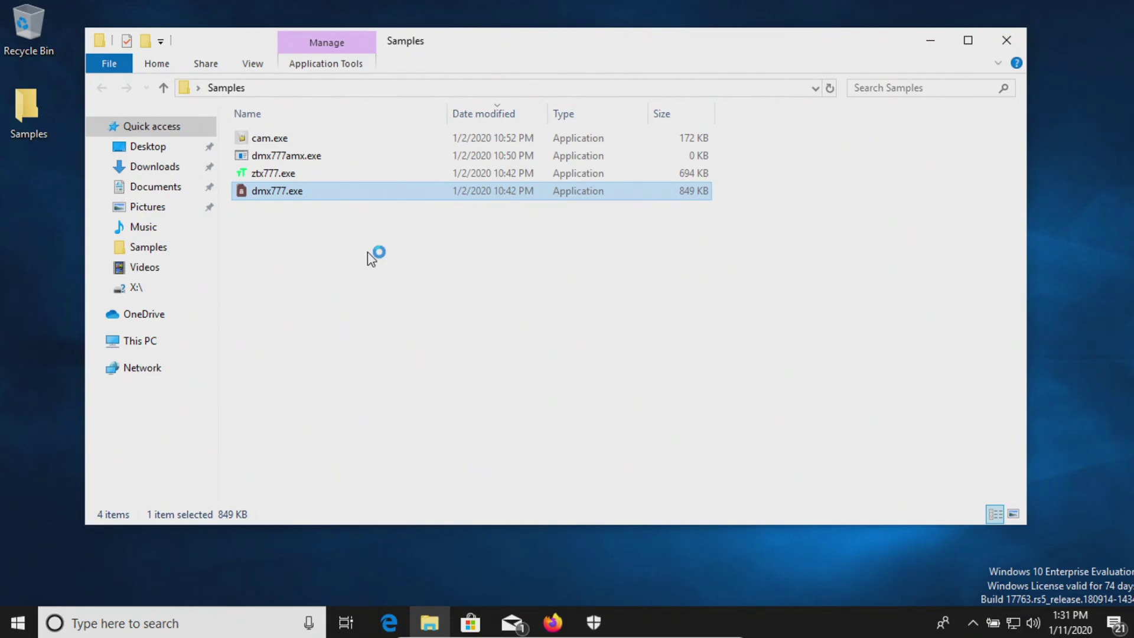
{"action": "left_click", "coordinate": [486, 436]}
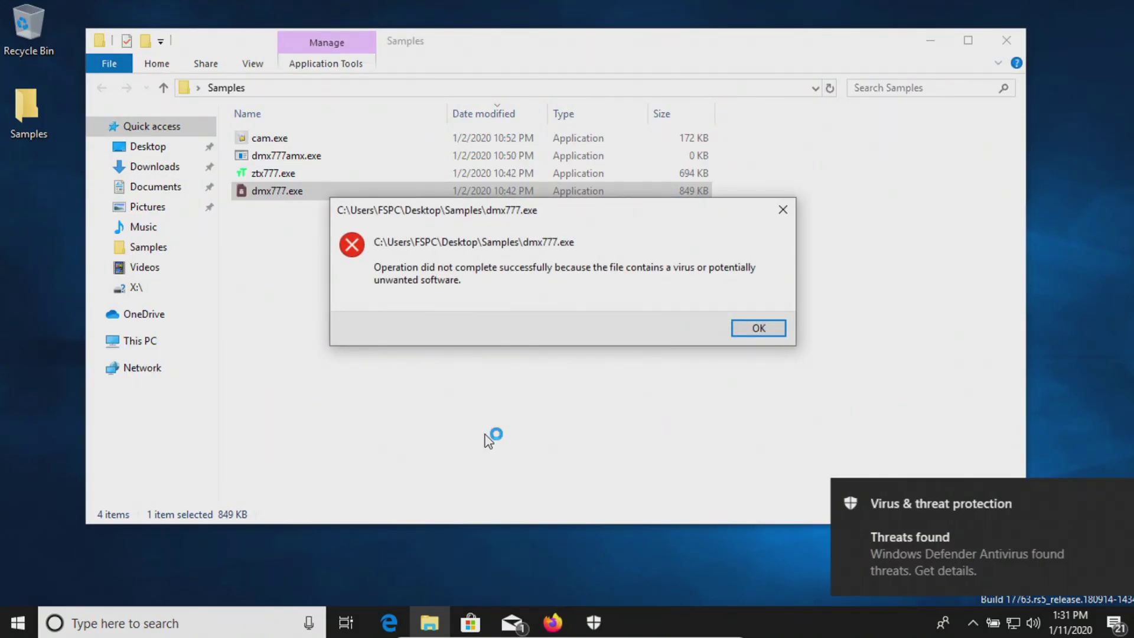
{"action": "left_click", "coordinate": [751, 328]}
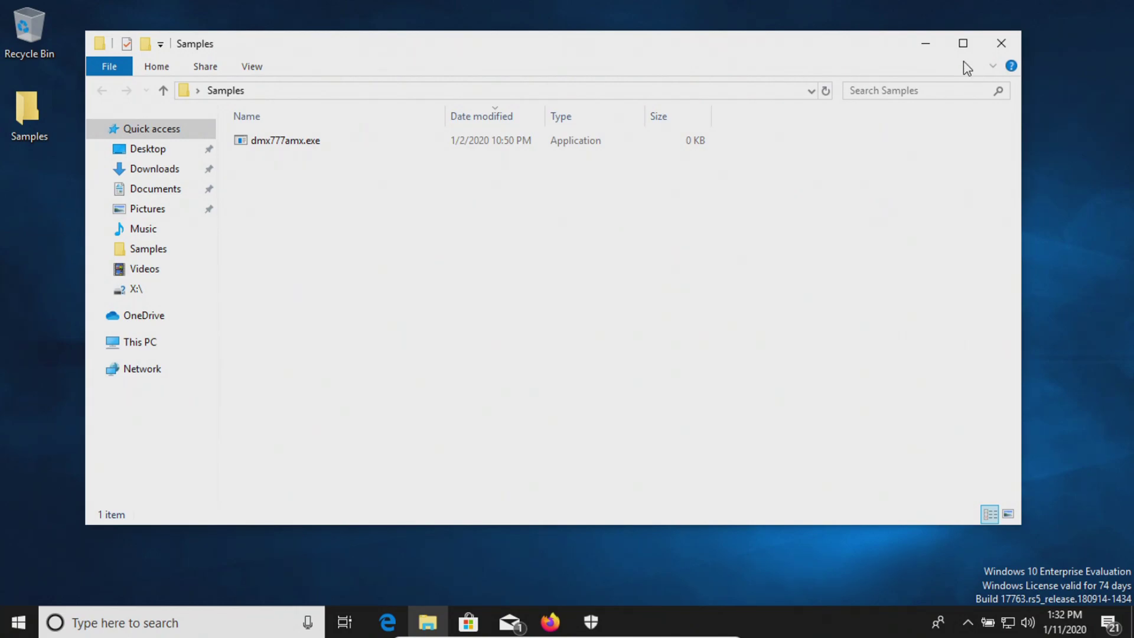
- Close the Samples and Windows Security windows, then restart the computer from the Start menu
{"action": "left_click", "coordinate": [1013, 45]}
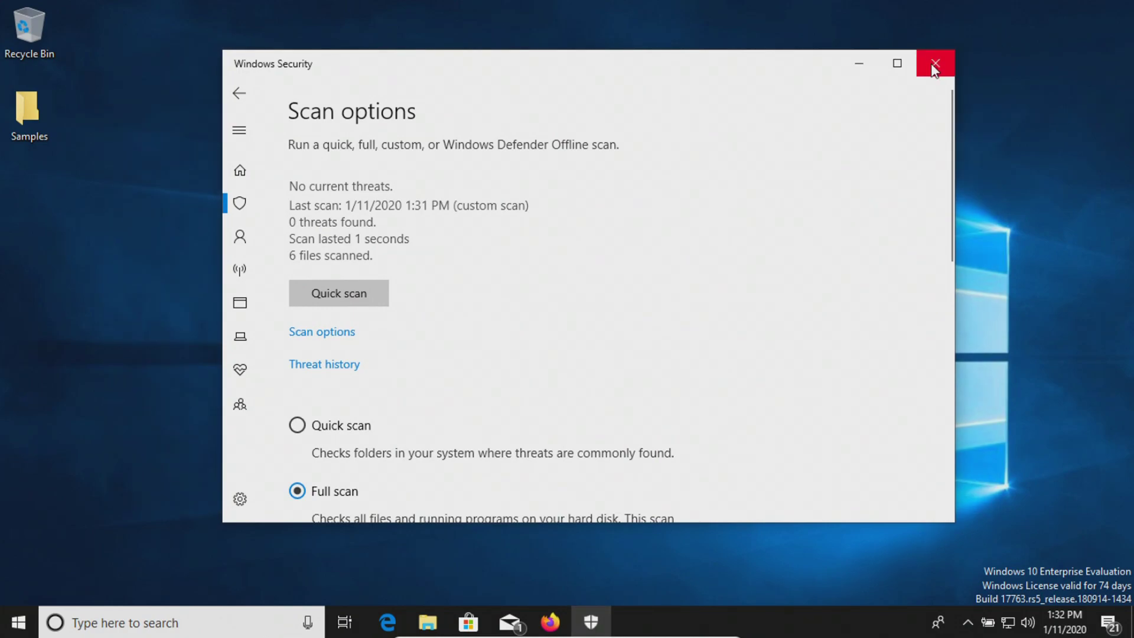
{"action": "left_click", "coordinate": [935, 64]}
{"action": "left_click", "coordinate": [17, 623]}
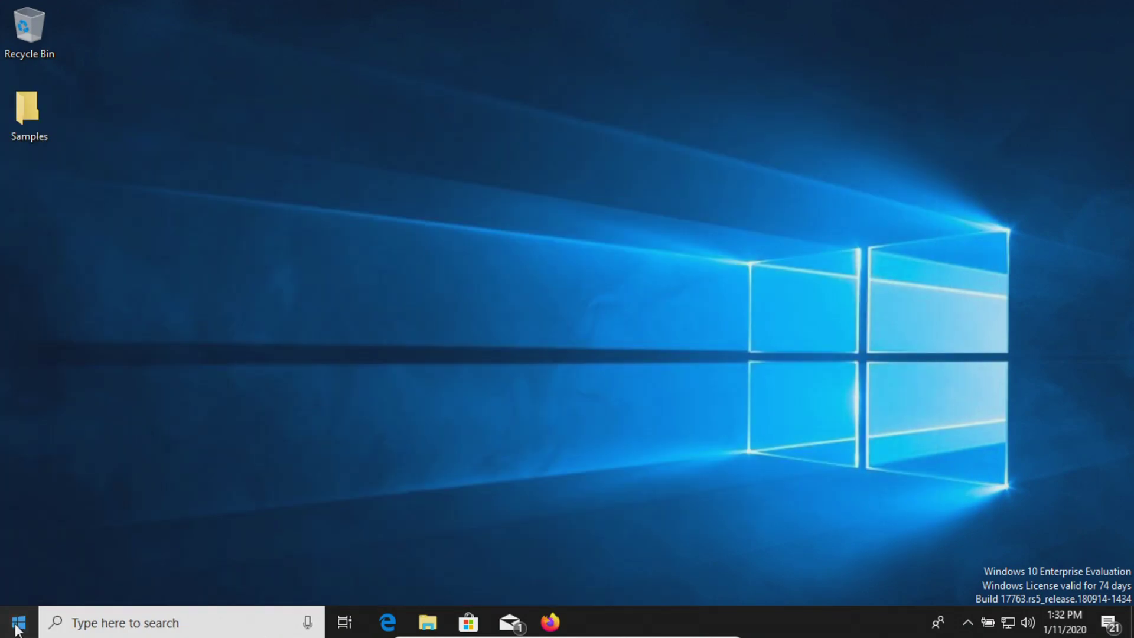
{"action": "left_click", "coordinate": [23, 592]}
{"action": "left_click", "coordinate": [30, 540]}
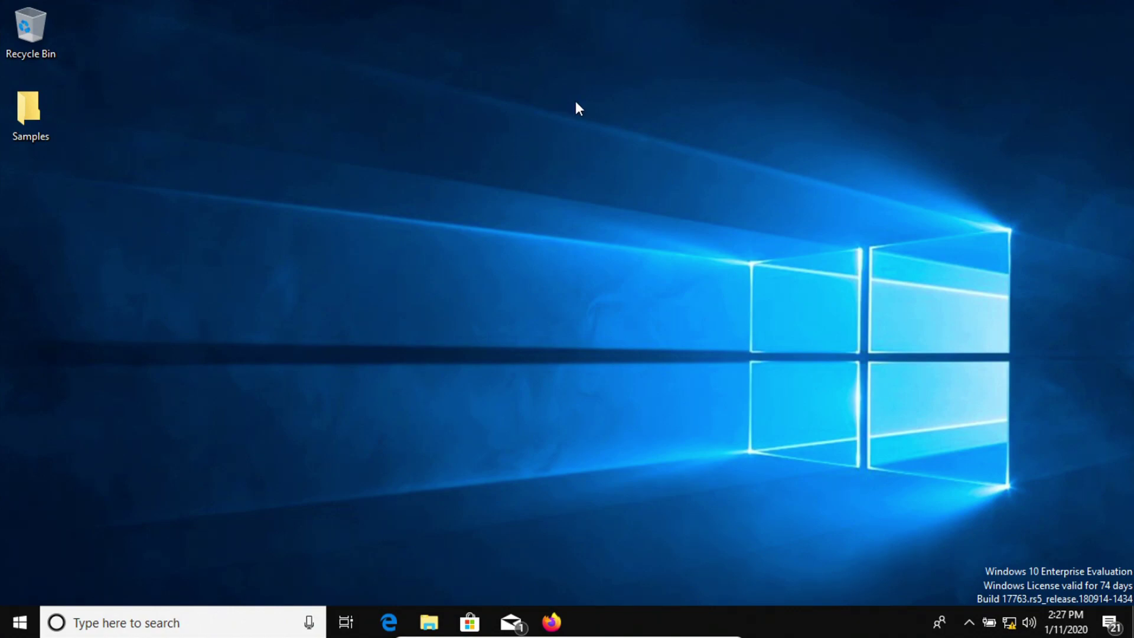
- Open the desktop Samples folder to confirm only dmx777amx.exe remains
{"action": "double_click", "coordinate": [24, 115]}
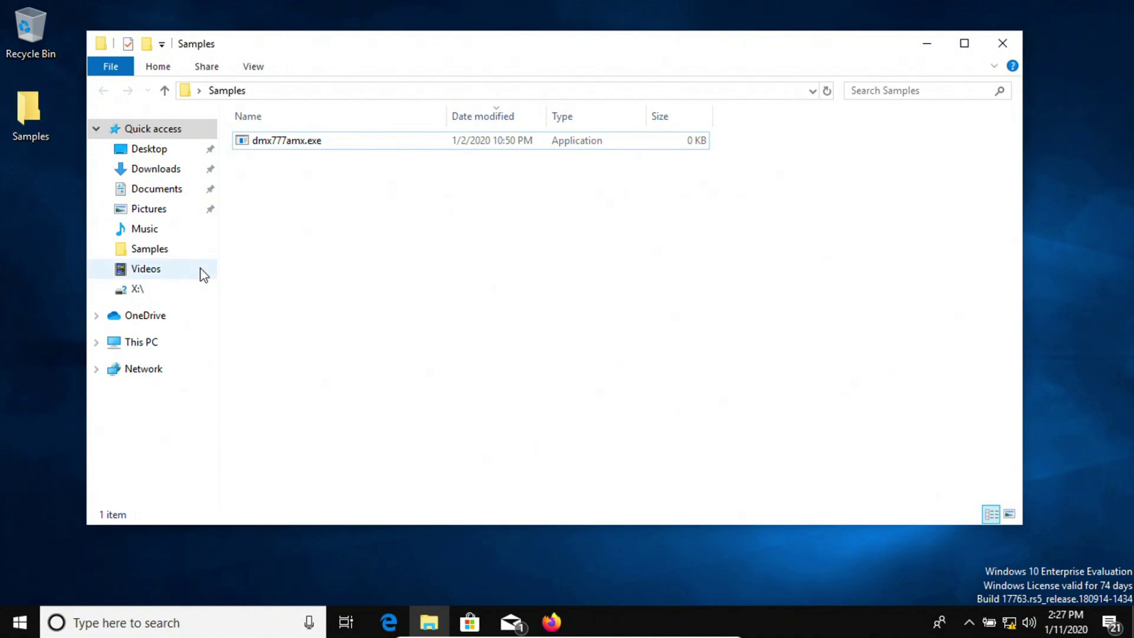